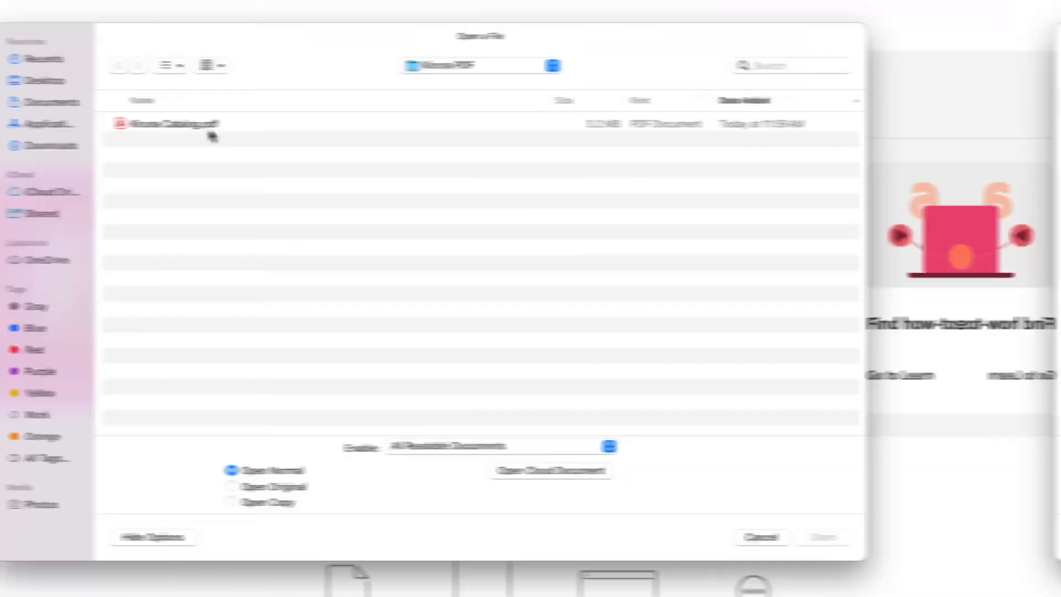
Open the catalog PDF listed in the file dialog
{"action": "left_click", "coordinate": [213, 132]}
{"action": "left_click", "coordinate": [823, 537]}
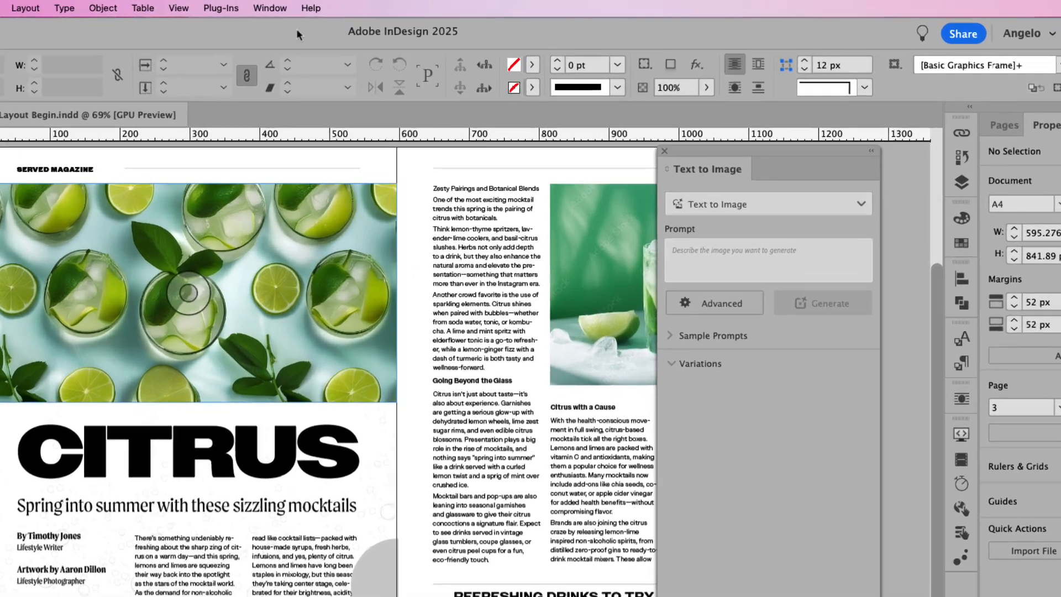
{"action": "left_click", "coordinate": [336, 6]}
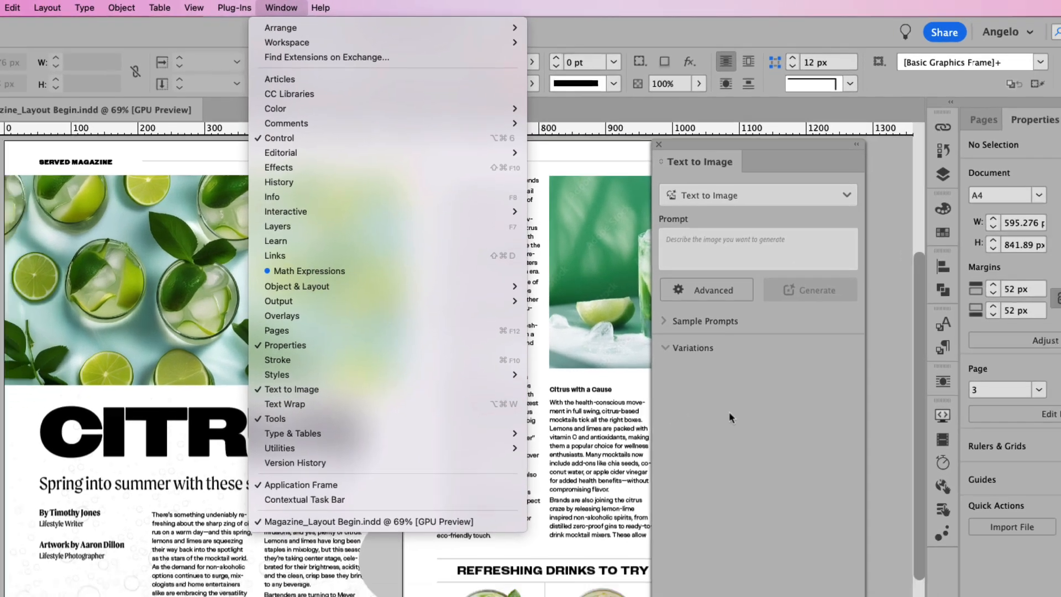
{"action": "left_click", "coordinate": [744, 442]}
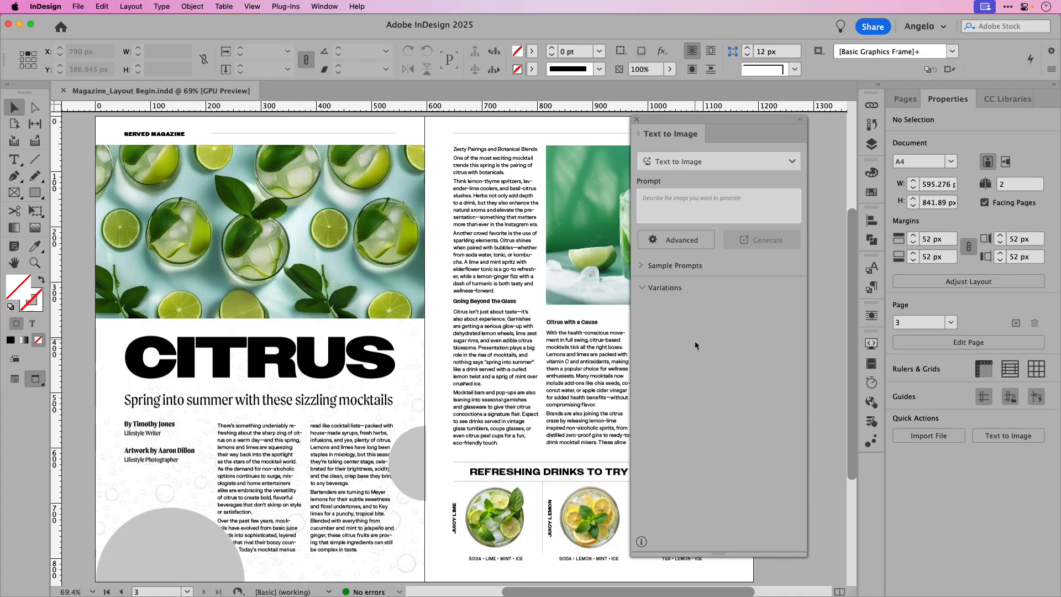
Fill the grey half-circle at the bottom-left corner of the left page using Generative Fill (beta) with the prompt "Lime wedge"
{"action": "left_click", "coordinate": [197, 521]}
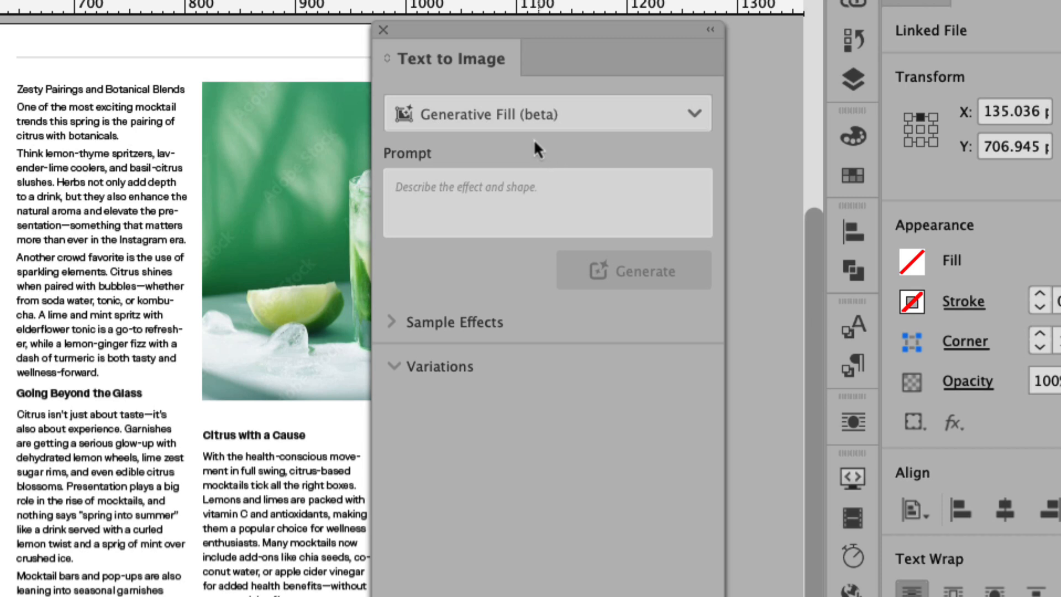
{"action": "left_click", "coordinate": [534, 133]}
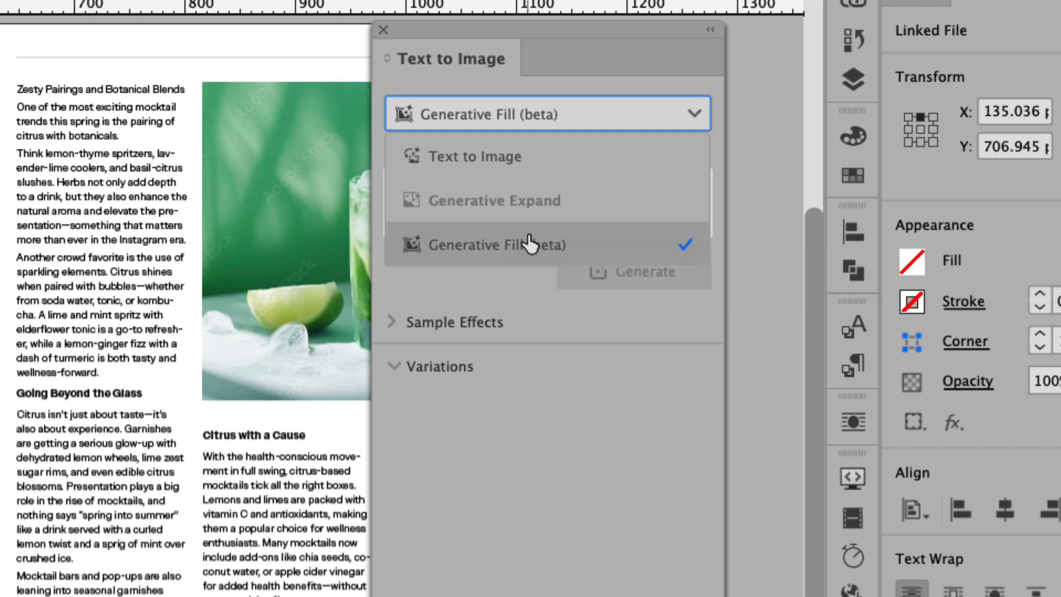
{"action": "left_click", "coordinate": [529, 244]}
{"action": "left_click", "coordinate": [403, 199]}
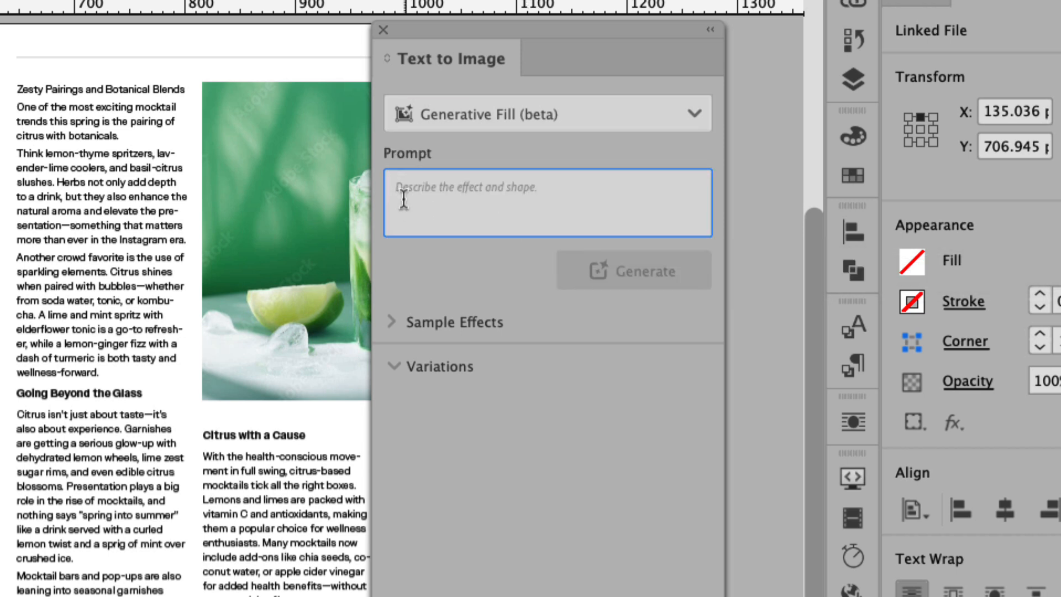
{"action": "type", "text": "Lime wedge"}
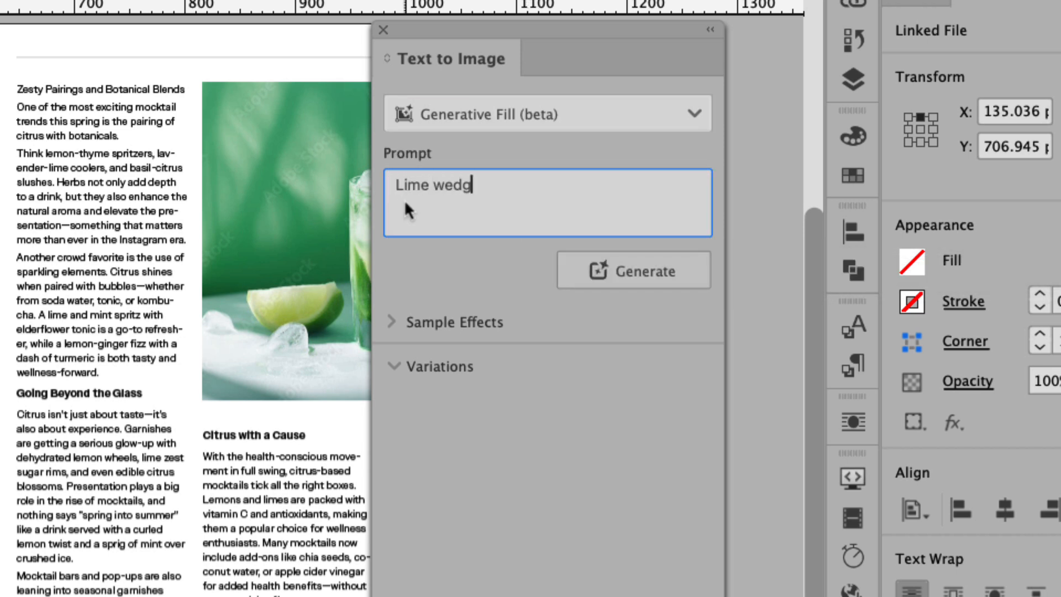
{"action": "left_click", "coordinate": [633, 281]}
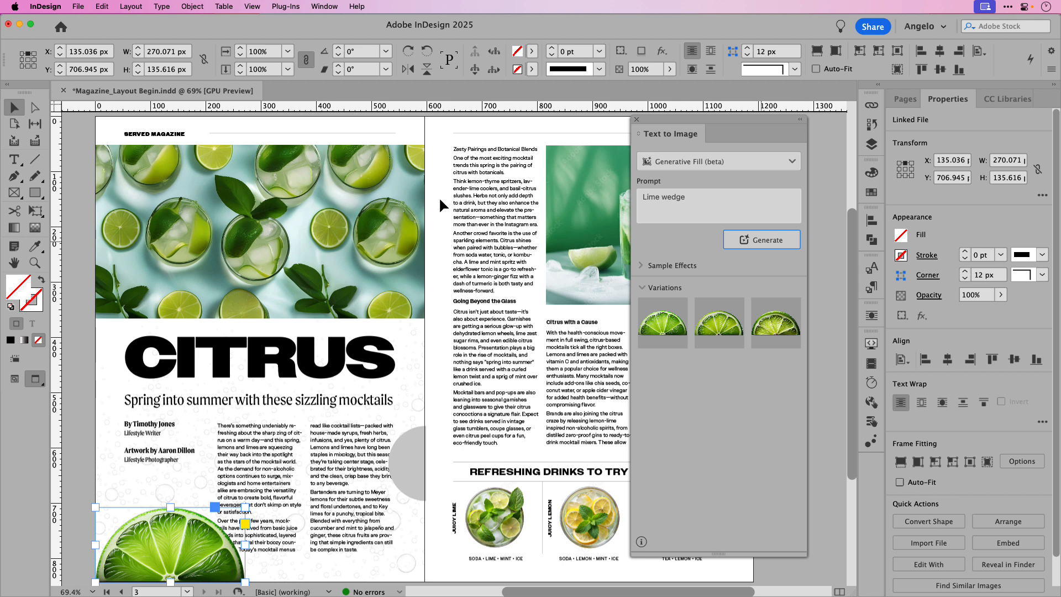
Compare the generated variations for the bottom-left lime wedge and apply the second one
{"action": "left_click", "coordinate": [722, 326]}
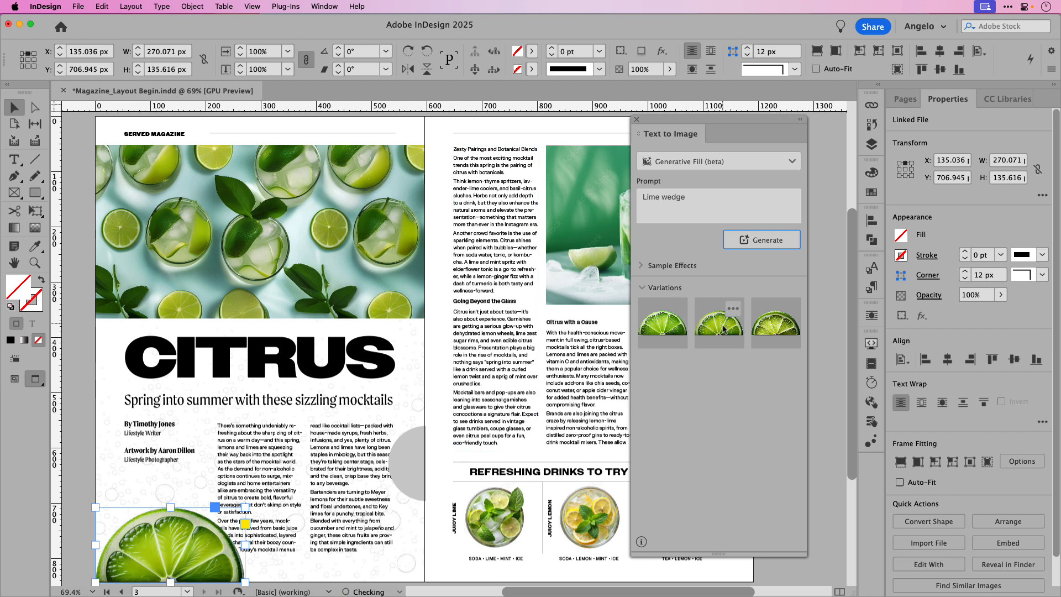
{"action": "left_click", "coordinate": [757, 328]}
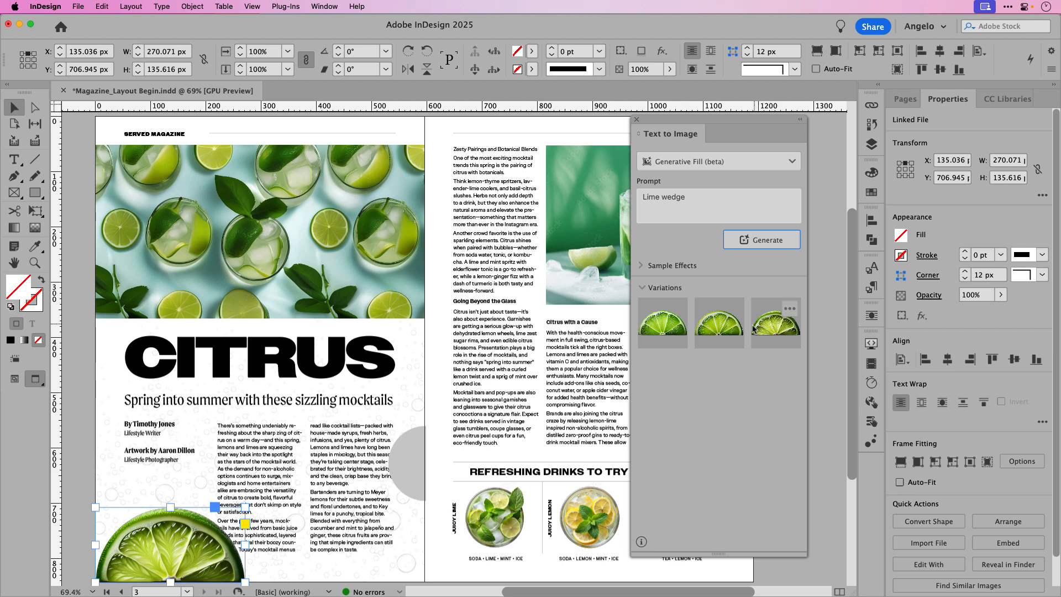
{"action": "left_click", "coordinate": [721, 326]}
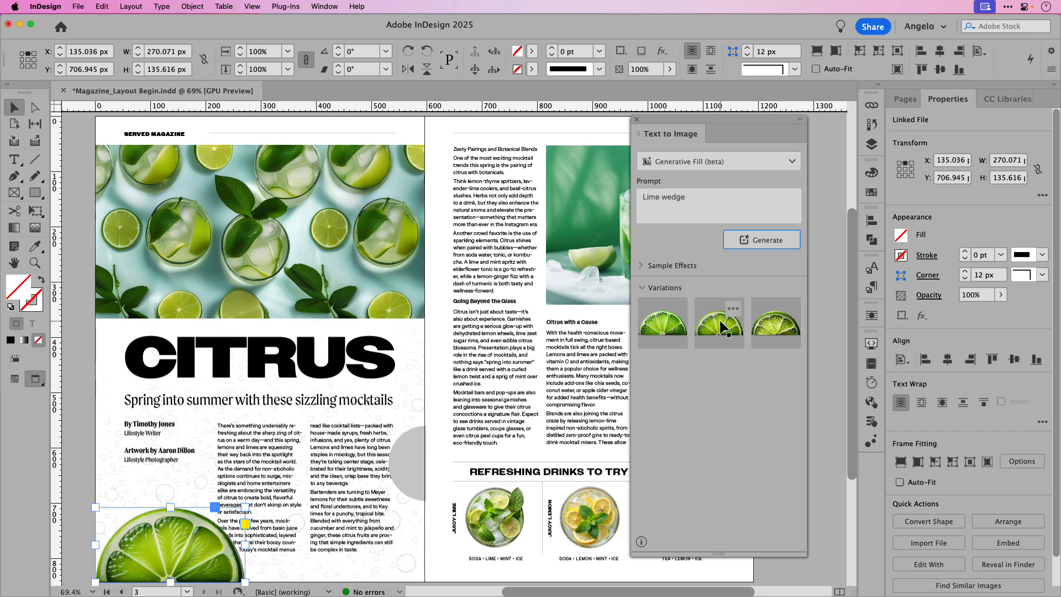
Fill the grey half-circle at the right edge of the left page using Generative Fill with the prompt "Lime wedge"
{"action": "left_click", "coordinate": [420, 449]}
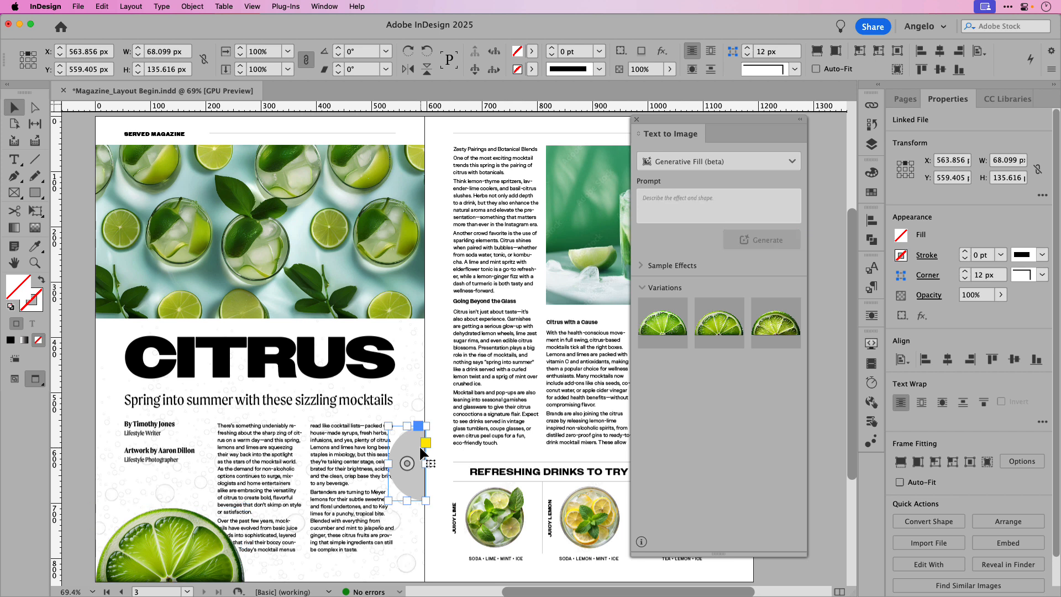
{"action": "left_click", "coordinate": [669, 207]}
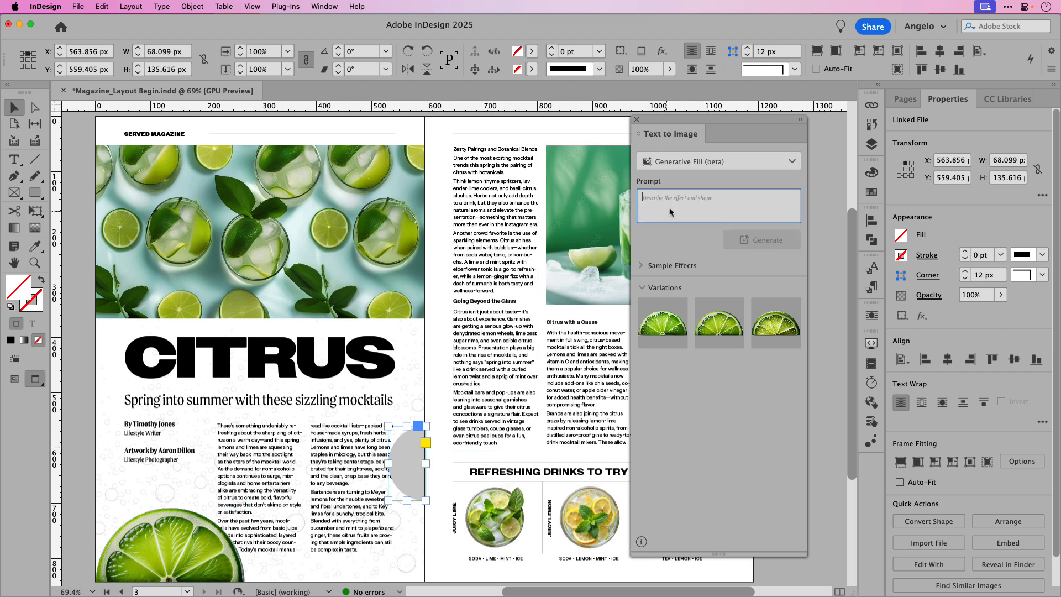
{"action": "type", "text": "Lime wedg"}
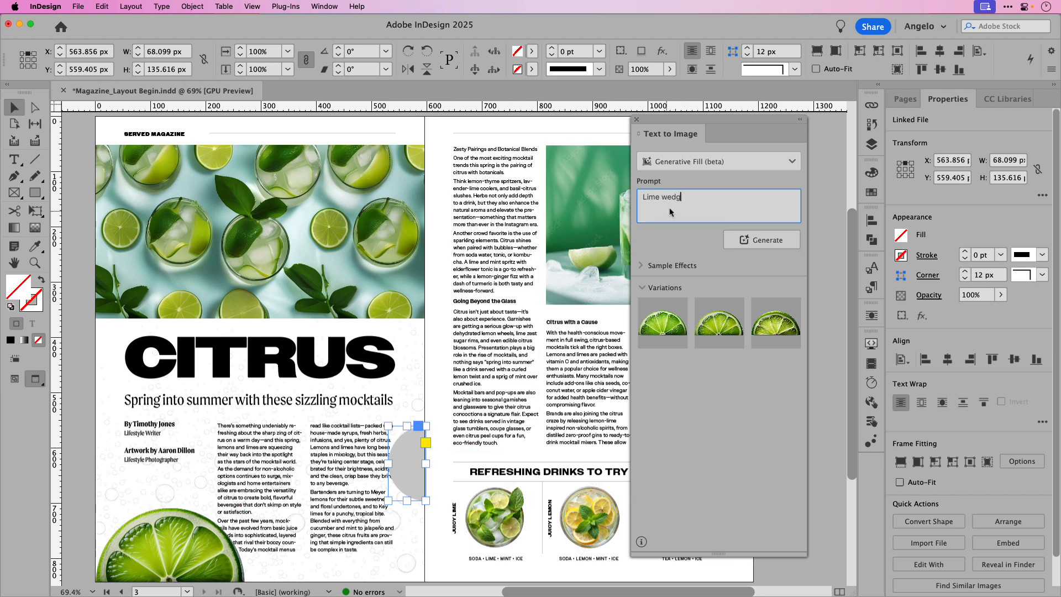
{"action": "type", "text": "e"}
{"action": "left_click", "coordinate": [759, 240]}
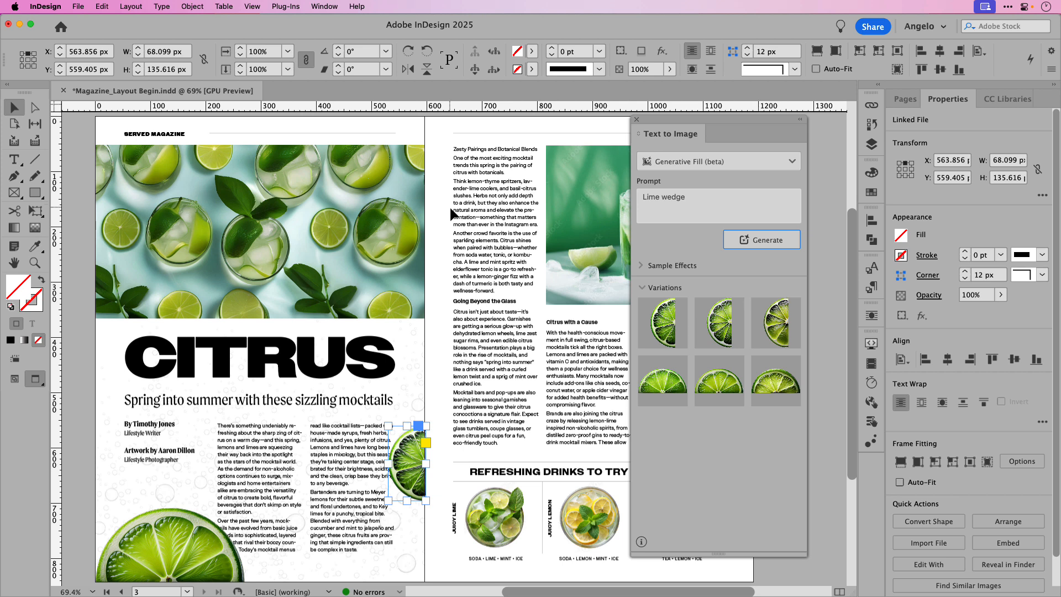
Compare the new variations for the lime wedge at the page's right edge and apply the second one
{"action": "mouse_move", "coordinate": [718, 343]}
{"action": "left_click", "coordinate": [719, 341]}
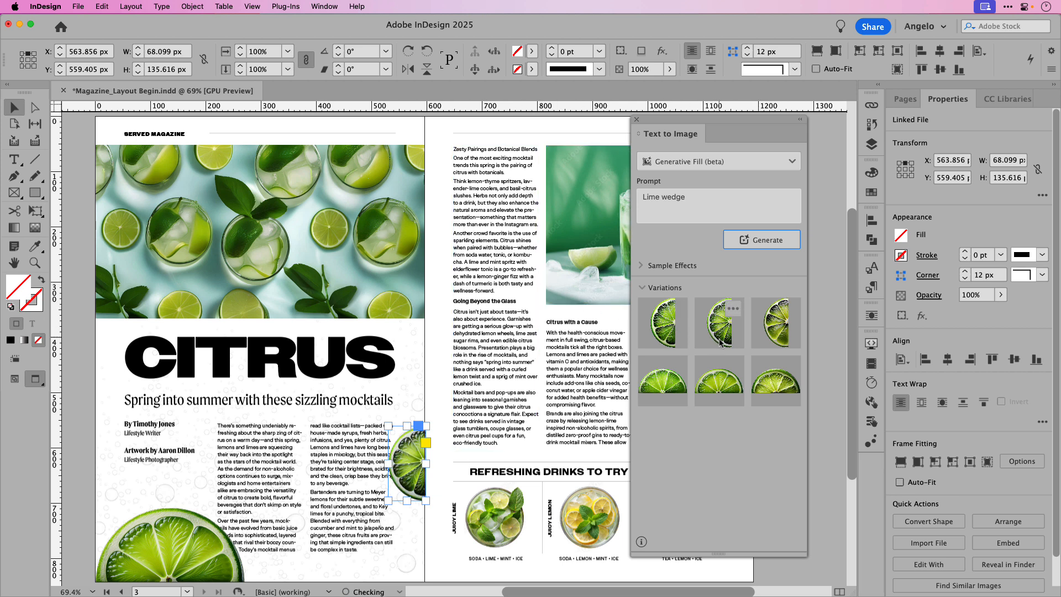
{"action": "left_click", "coordinate": [761, 337]}
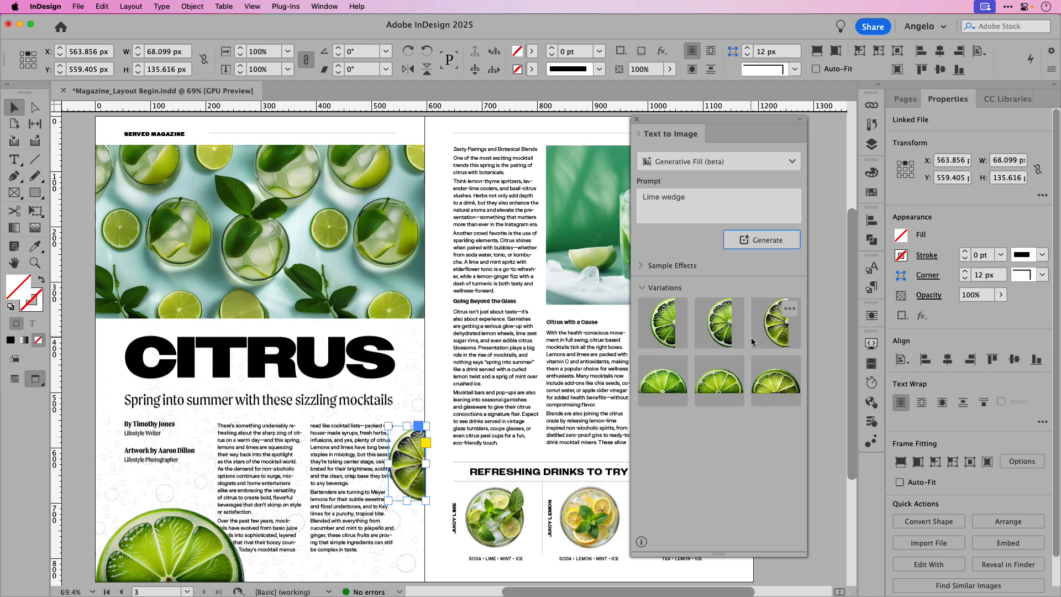
{"action": "mouse_move", "coordinate": [718, 340]}
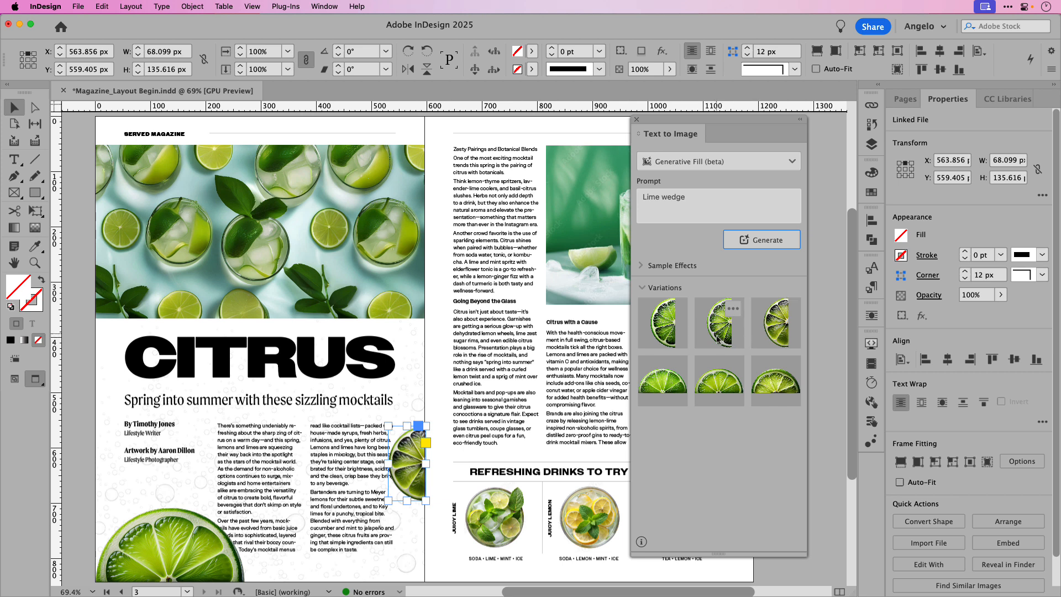
{"action": "left_click", "coordinate": [717, 339]}
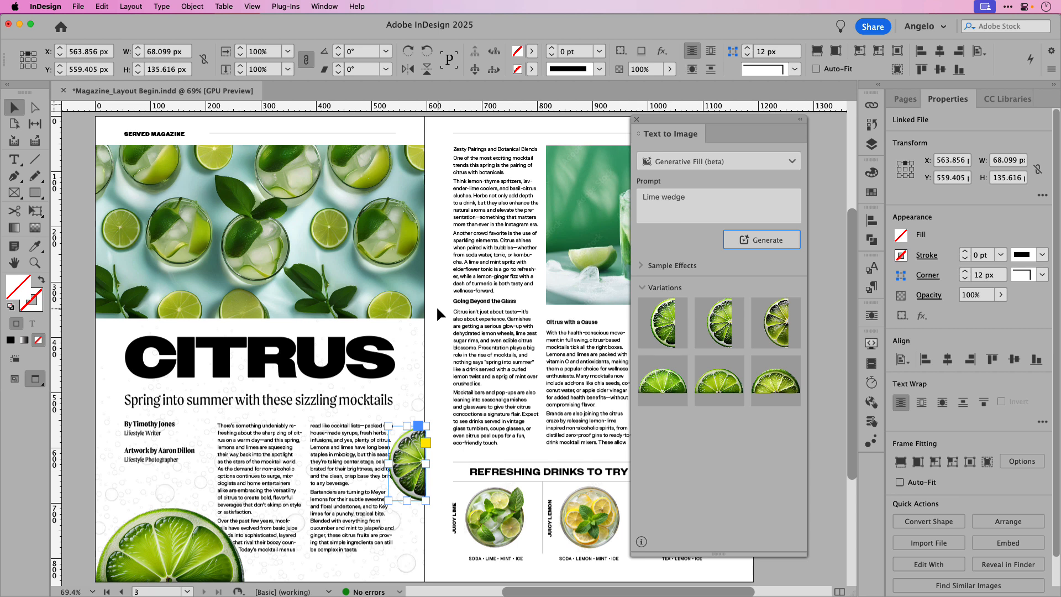
Wrap the text around the object shape of the bottom-left lime wedge, with the contour type set to Alpha Channel
{"action": "left_click", "coordinate": [191, 541]}
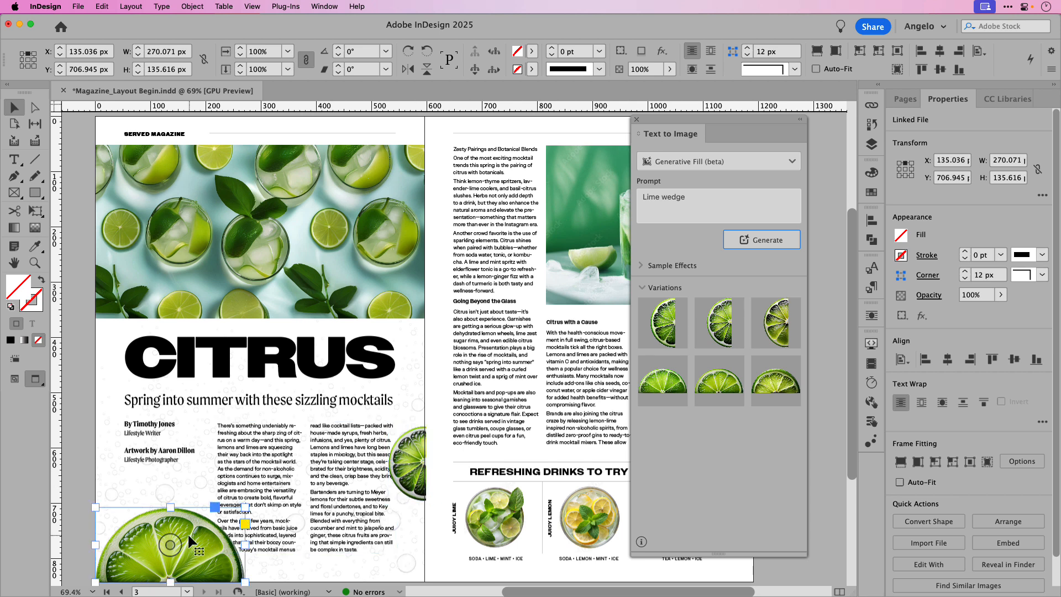
{"action": "left_click", "coordinate": [871, 319]}
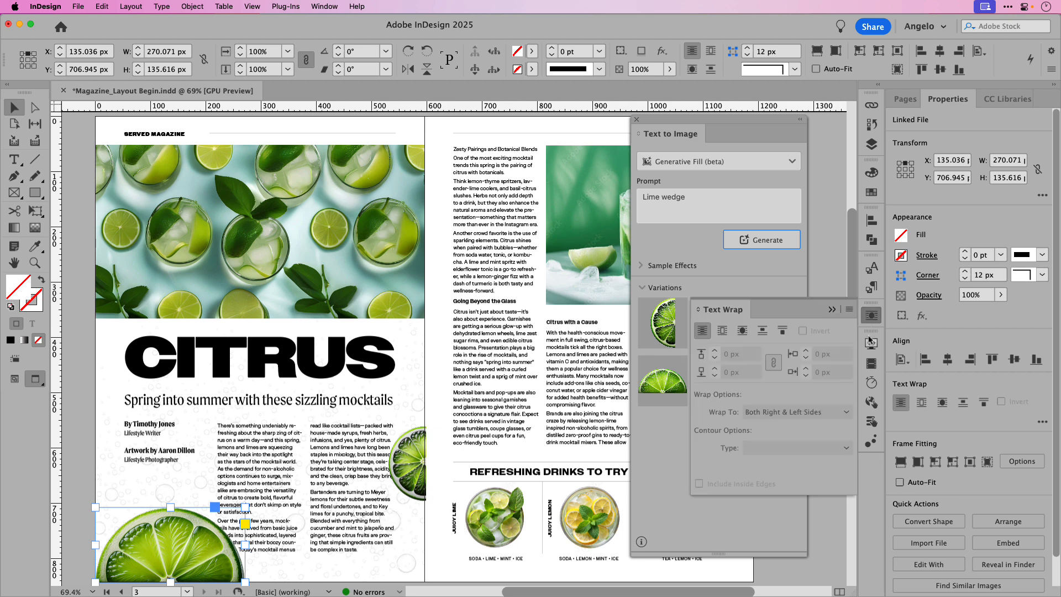
{"action": "left_click", "coordinate": [743, 337]}
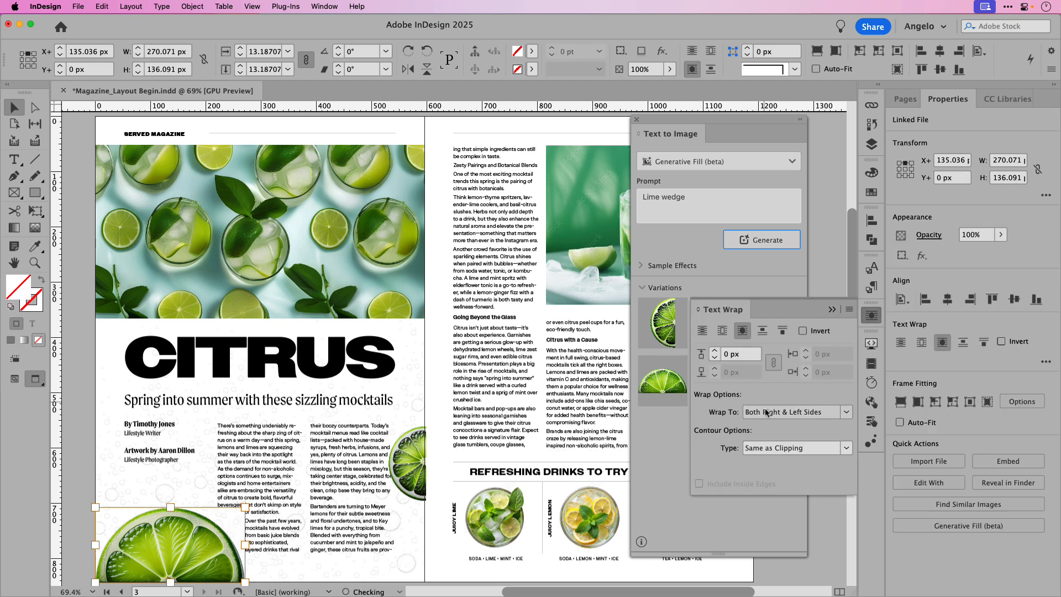
{"action": "left_click", "coordinate": [767, 448]}
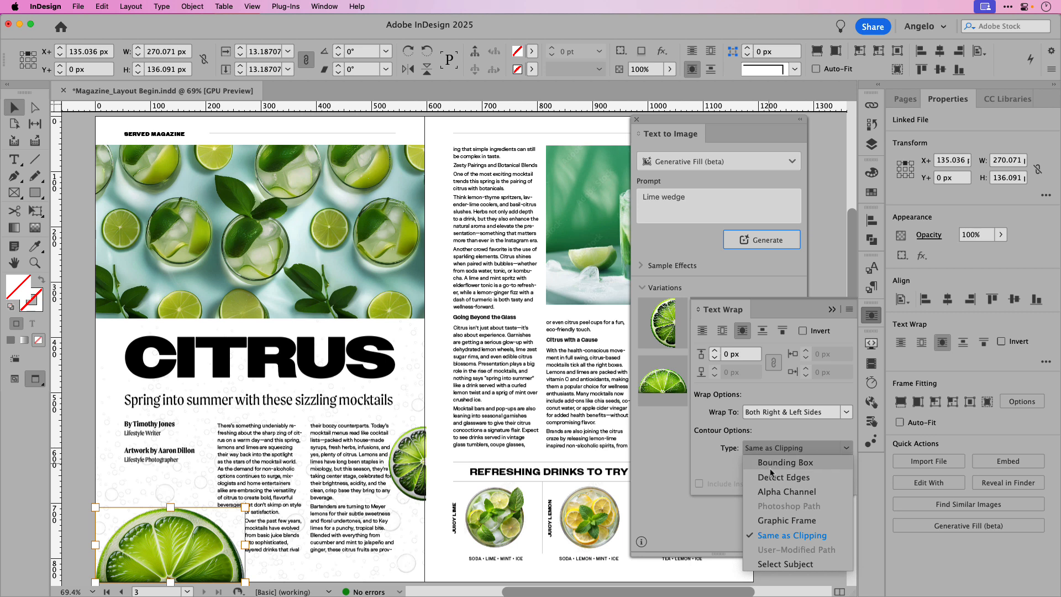
{"action": "left_click", "coordinate": [786, 492]}
Set the text wrap offset of the bottom-left lime wedge to 14 px
{"action": "left_click", "coordinate": [714, 351]}
{"action": "left_click", "coordinate": [715, 351]}
{"action": "left_click", "coordinate": [714, 352]}
{"action": "left_click", "coordinate": [714, 352]}
{"action": "left_click", "coordinate": [714, 351]}
{"action": "left_click", "coordinate": [714, 351]}
{"action": "left_click", "coordinate": [714, 351]}
{"action": "left_click", "coordinate": [714, 351]}
{"action": "left_click", "coordinate": [714, 352]}
{"action": "left_click", "coordinate": [714, 352]}
{"action": "left_click", "coordinate": [714, 352]}
{"action": "left_click", "coordinate": [714, 352]}
{"action": "left_click", "coordinate": [714, 352]}
{"action": "left_click", "coordinate": [715, 352]}
{"action": "left_click", "coordinate": [715, 358]}
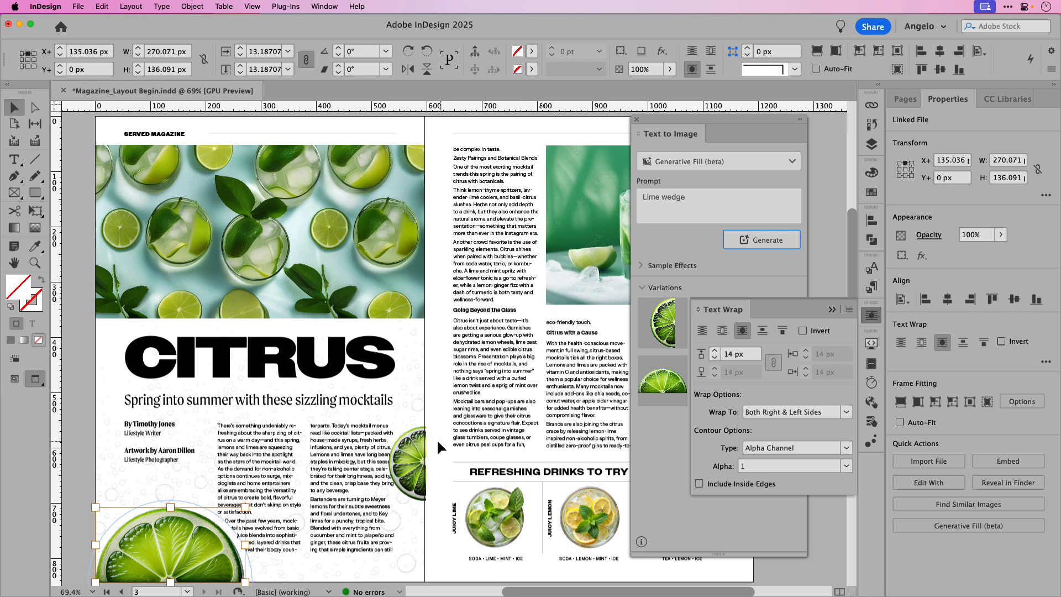
Wrap the text around the object shape of the right-edge lime wedge, with the contour type set to Alpha Channel
{"action": "left_click", "coordinate": [420, 450]}
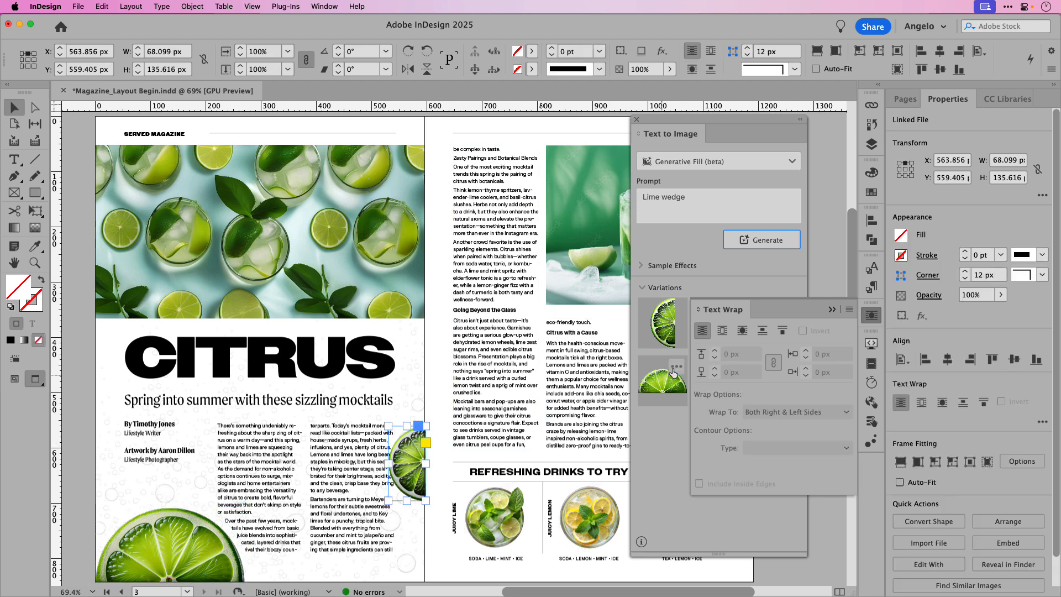
{"action": "left_click", "coordinate": [741, 333]}
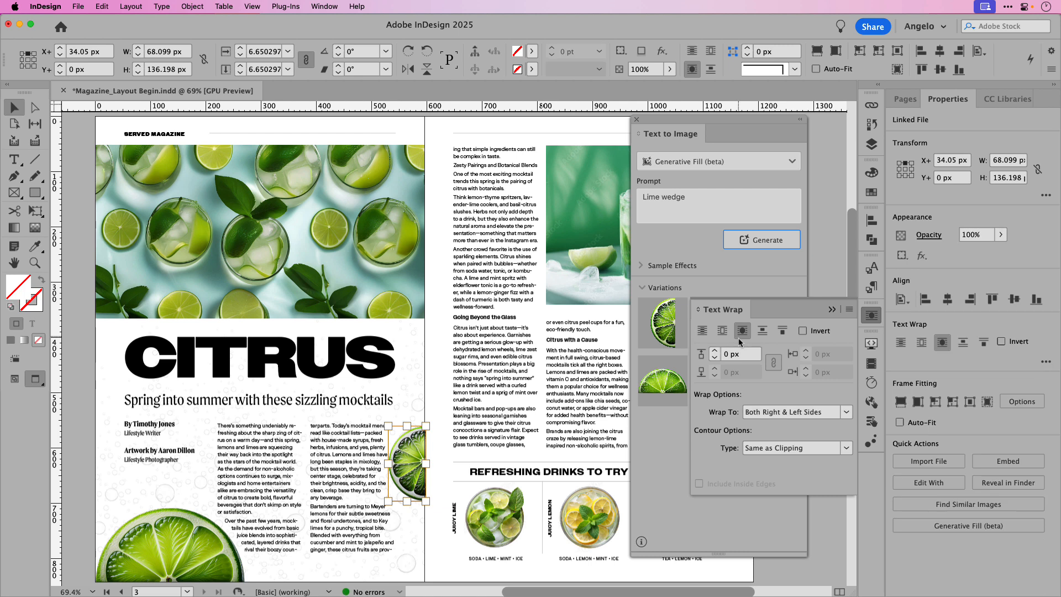
{"action": "left_click", "coordinate": [768, 447]}
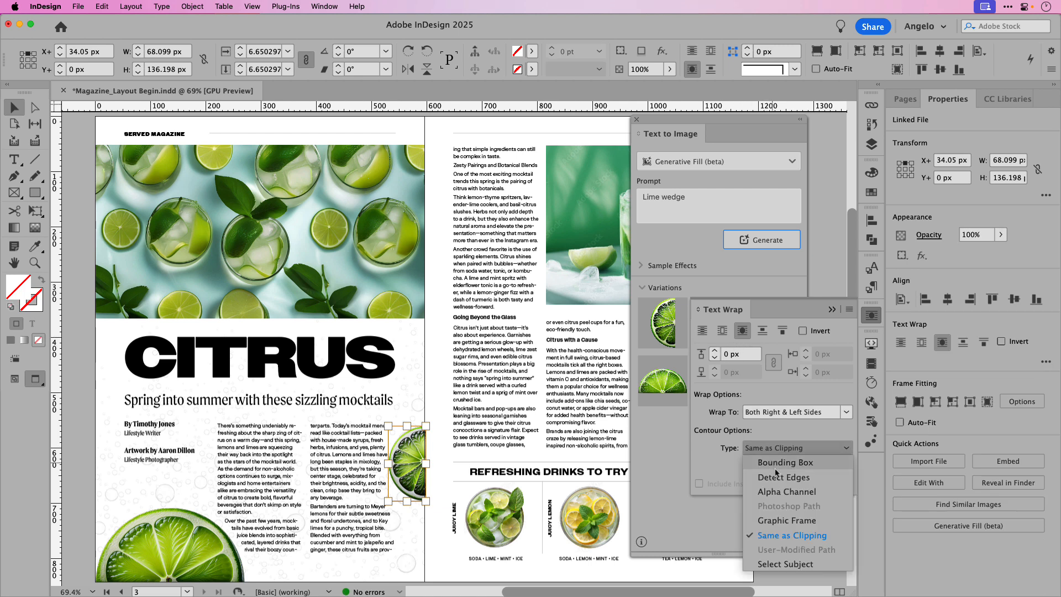
{"action": "left_click", "coordinate": [781, 492]}
Set the right-edge lime wedge's text wrap offset to 10 px and deselect it
{"action": "left_click", "coordinate": [715, 350]}
{"action": "left_click", "coordinate": [715, 351]}
{"action": "left_click", "coordinate": [715, 353]}
{"action": "left_click", "coordinate": [715, 352]}
{"action": "left_click", "coordinate": [714, 352]}
{"action": "left_click", "coordinate": [715, 353]}
{"action": "left_click", "coordinate": [715, 352]}
{"action": "left_click", "coordinate": [715, 353]}
{"action": "left_click", "coordinate": [715, 352]}
{"action": "left_click", "coordinate": [715, 352]}
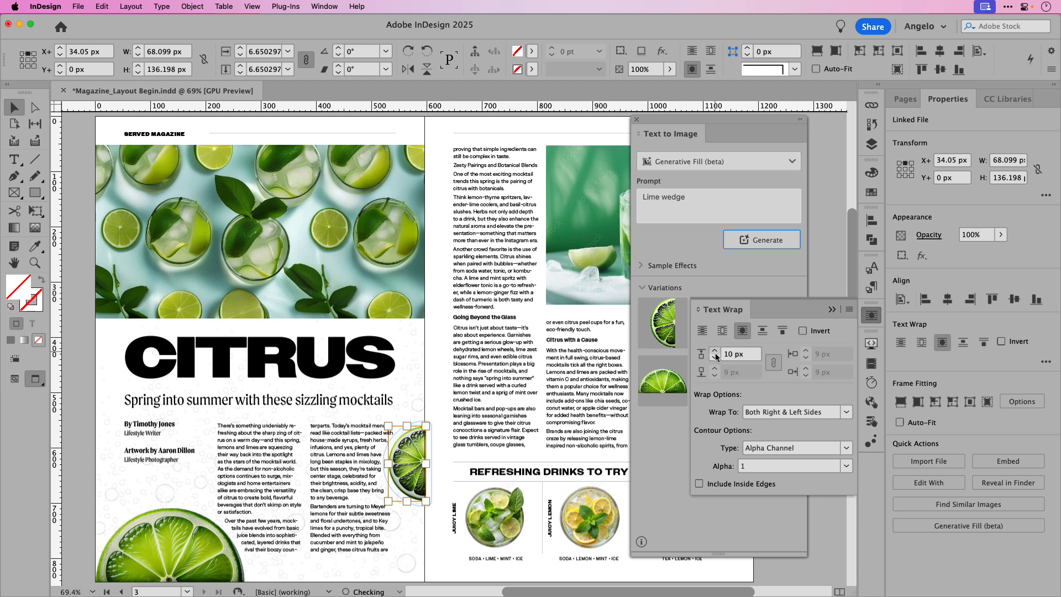
{"action": "left_click", "coordinate": [440, 347]}
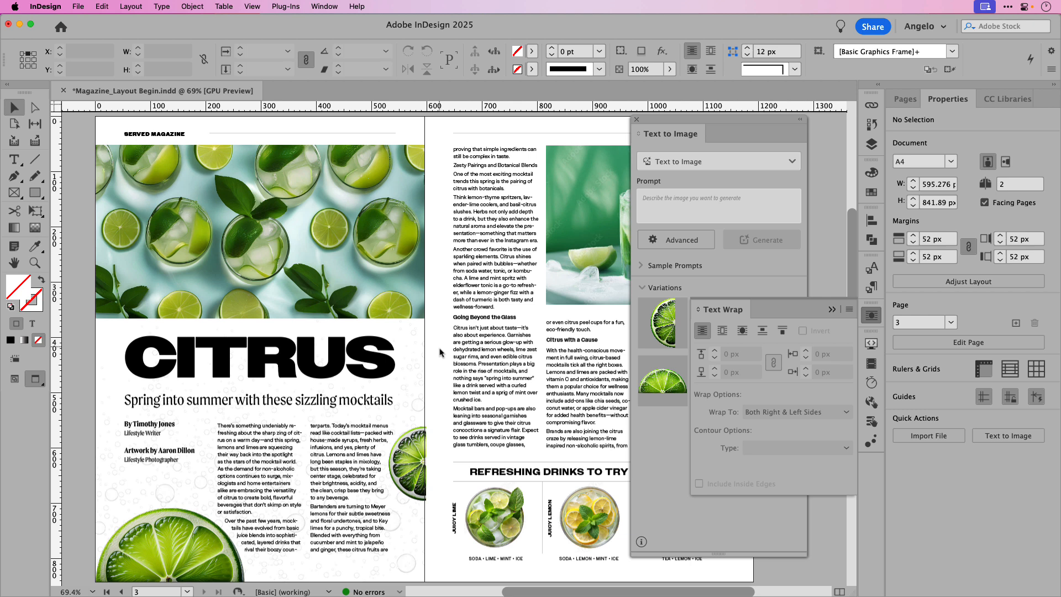
Fill the CITRUS headline using Generative Fill with the prompt "Lime peel texture" and apply the second variation
{"action": "left_click", "coordinate": [334, 362]}
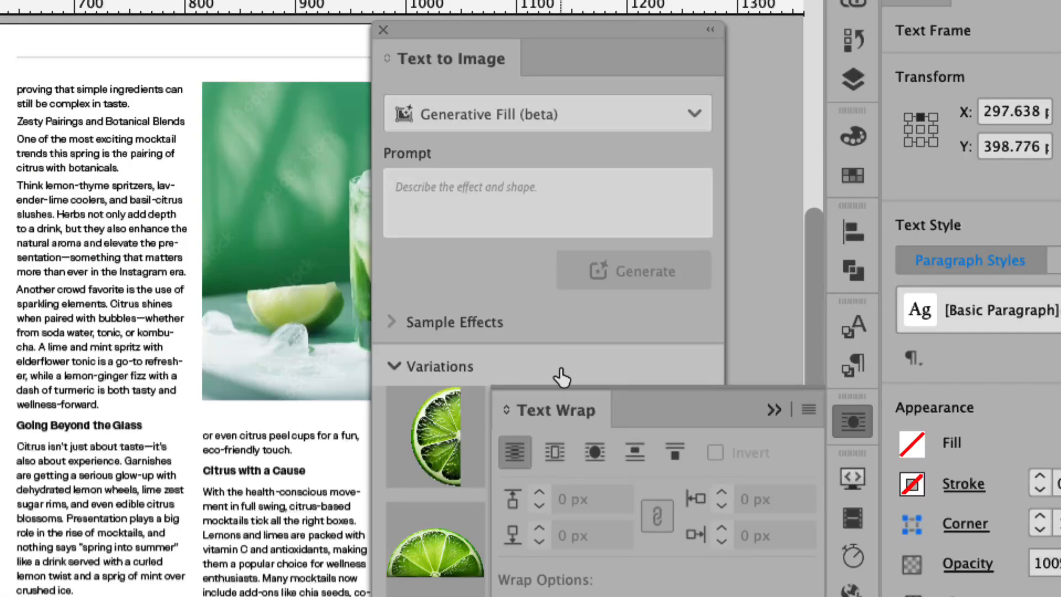
{"action": "left_click", "coordinate": [617, 76]}
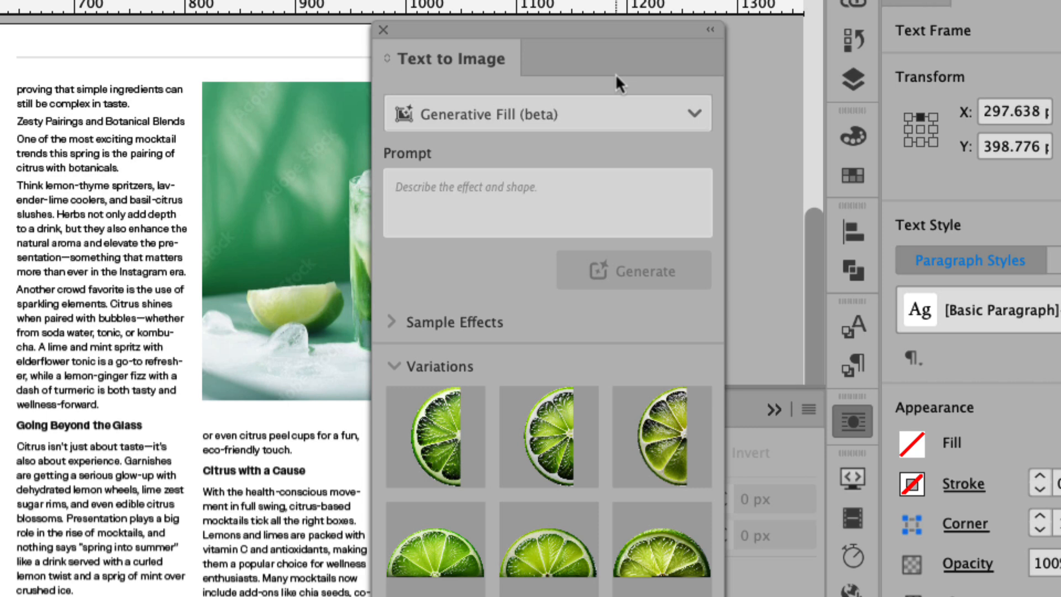
{"action": "left_click", "coordinate": [476, 194]}
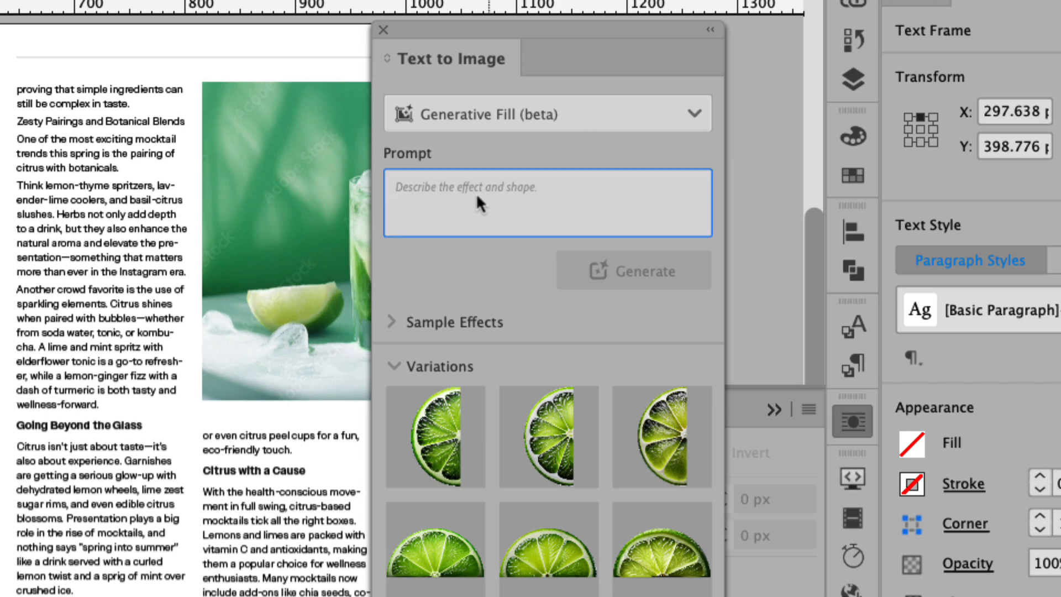
{"action": "type", "text": "Lime p"}
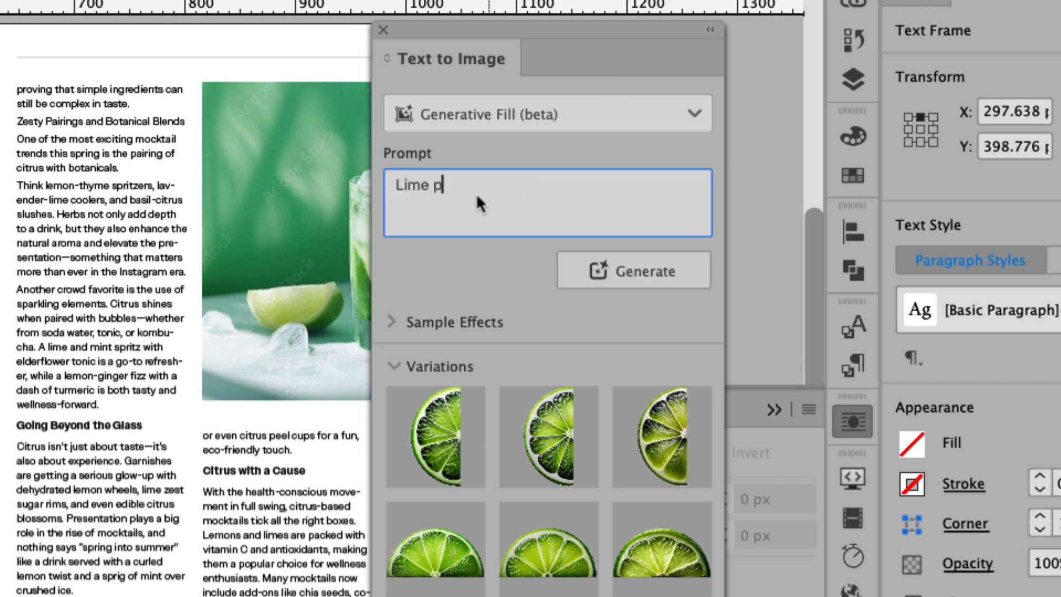
{"action": "type", "text": "eel texture"}
{"action": "left_click", "coordinate": [611, 271]}
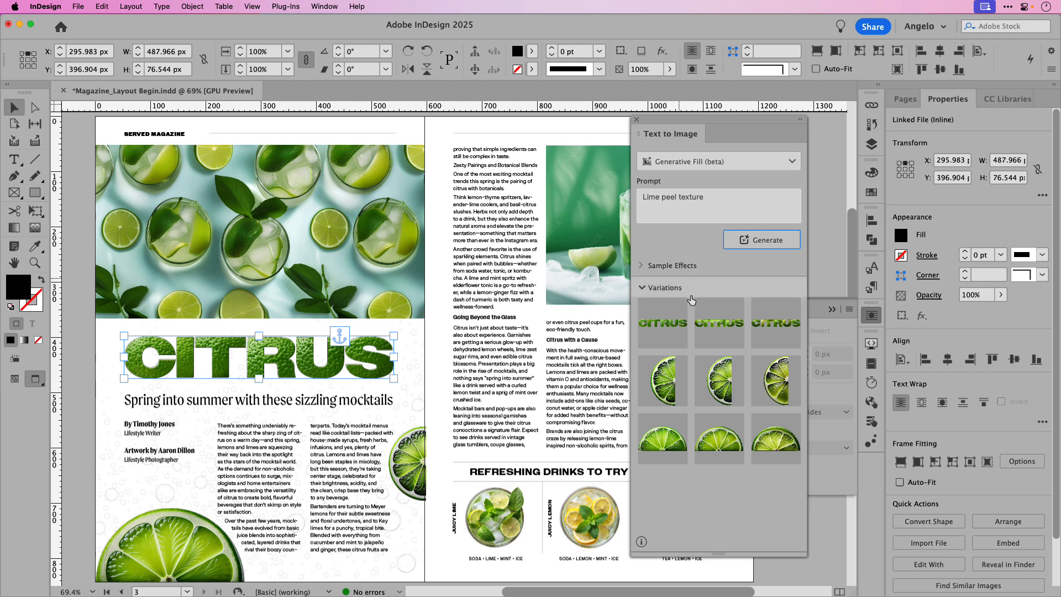
{"action": "left_click", "coordinate": [707, 327]}
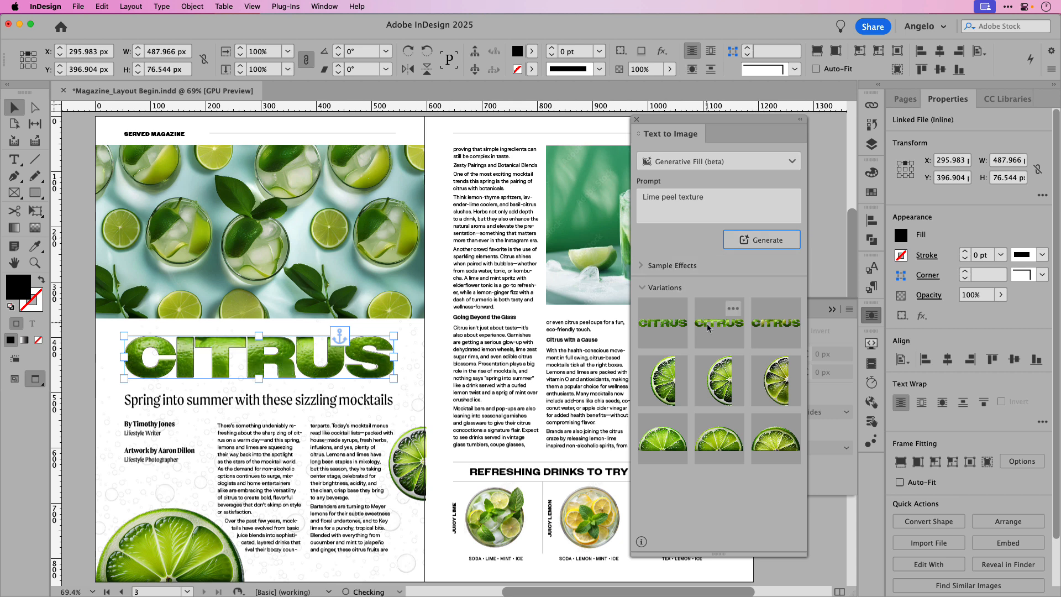
Apply the first lime peel variation to the CITRUS headline and add a Multiply inner shadow at 75% opacity, 7 px distance and 7 px size
{"action": "left_click", "coordinate": [763, 326]}
{"action": "left_click", "coordinate": [642, 327]}
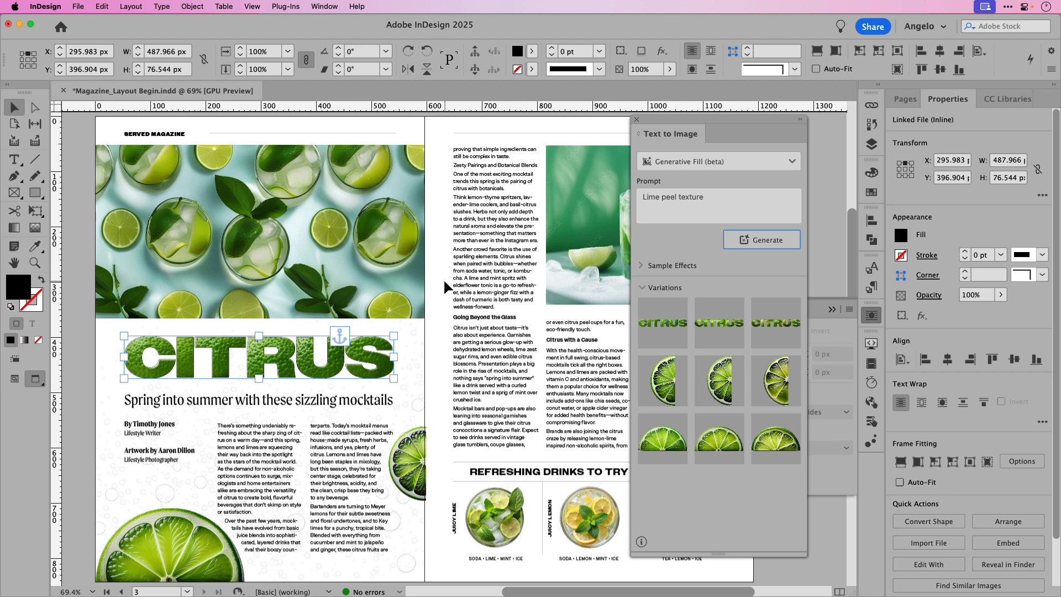
{"action": "left_click", "coordinate": [919, 316]}
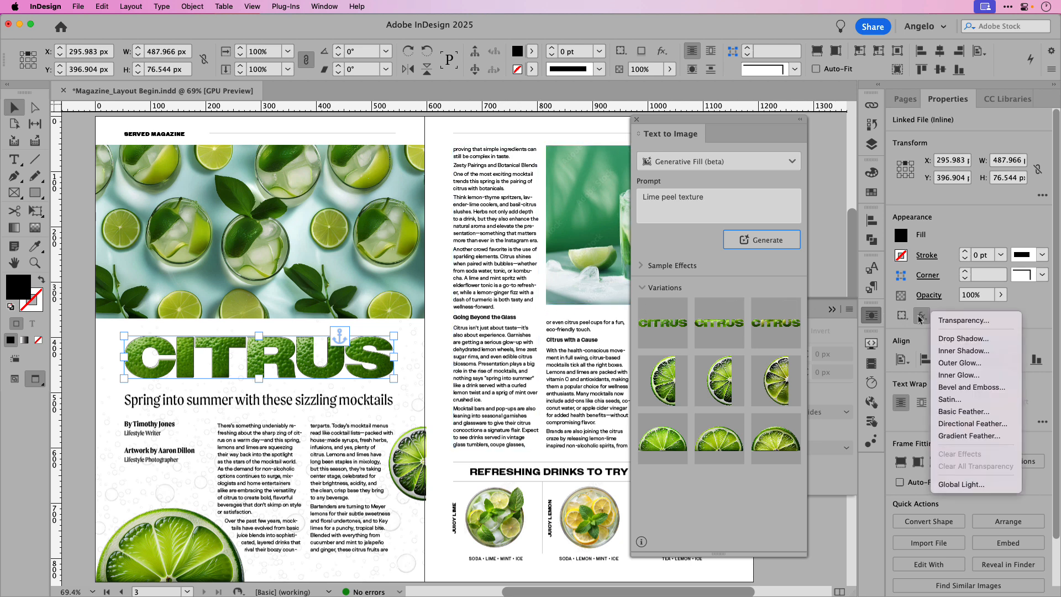
{"action": "left_click", "coordinate": [963, 350]}
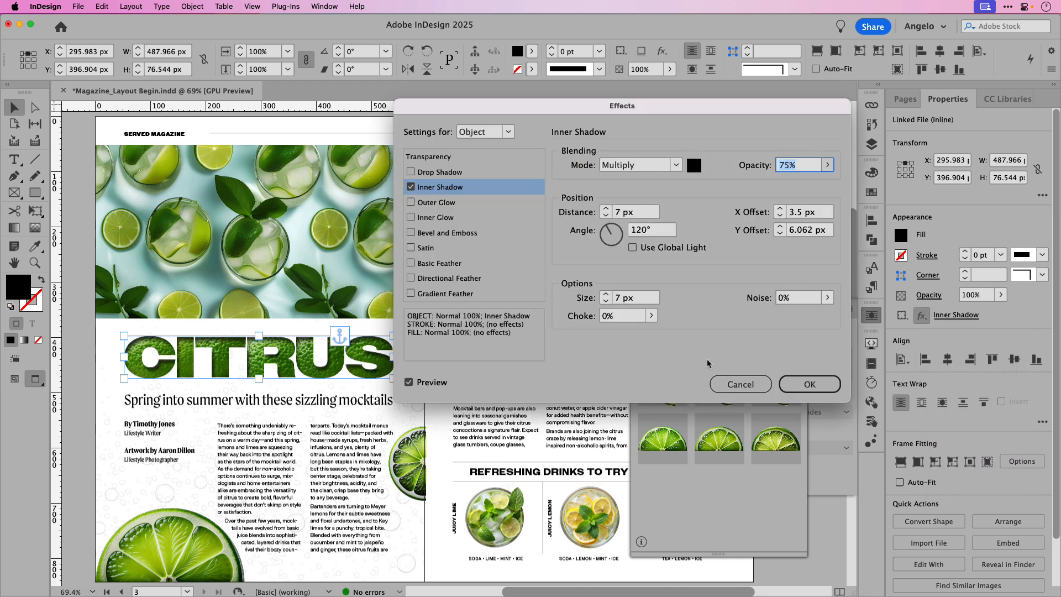
{"action": "left_click", "coordinate": [796, 388]}
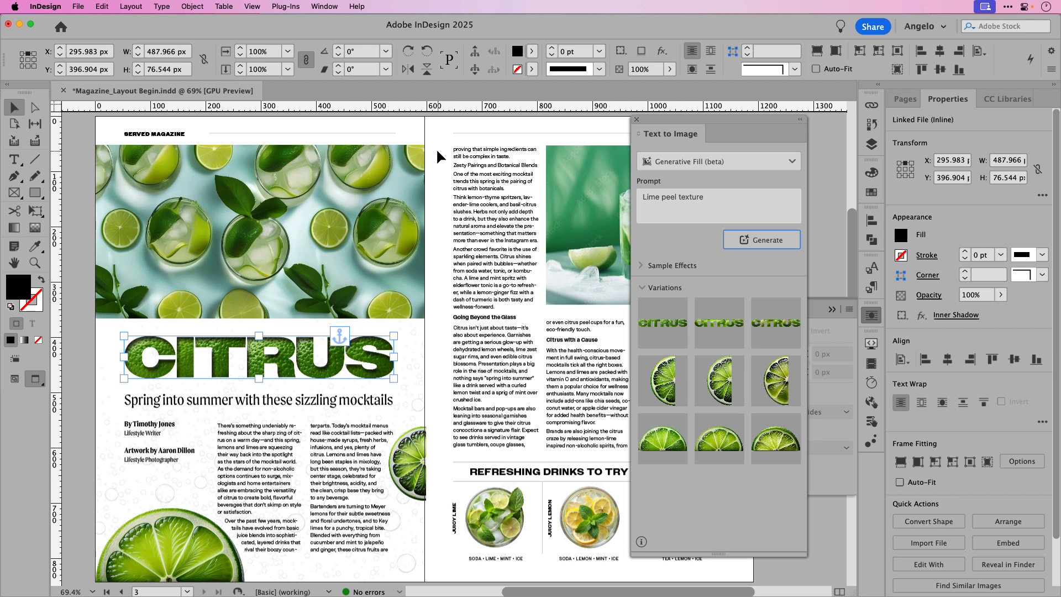
{"action": "left_click", "coordinate": [939, 6]}
{"action": "left_click", "coordinate": [942, 22]}
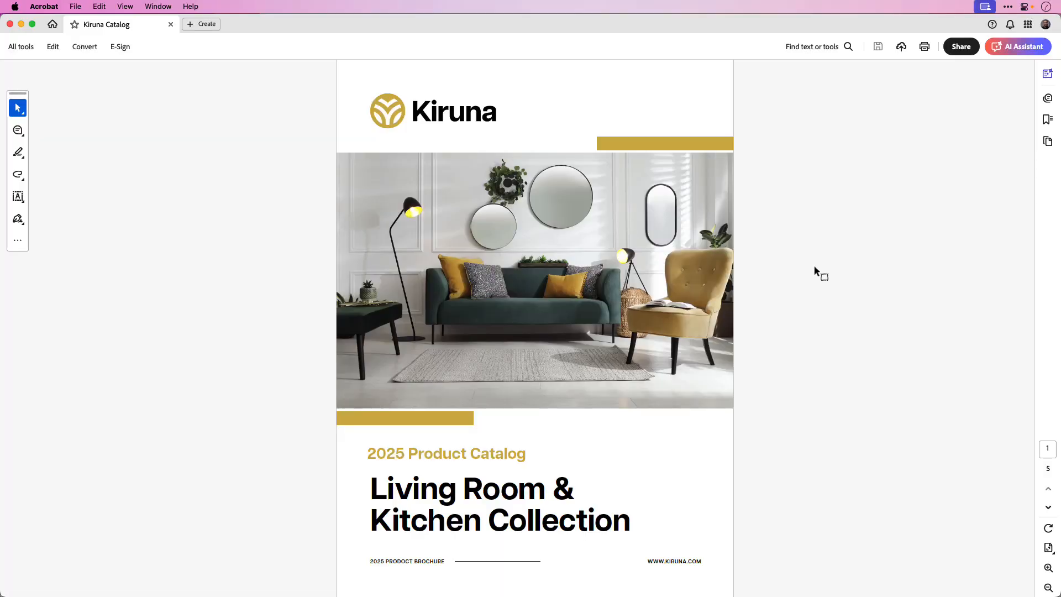
Switch to Acrobat and look through the product pages of the Kiruna Catalog PDF
{"action": "scroll", "coordinate": [815, 270], "scroll_direction": "down", "scroll_amount": 3}
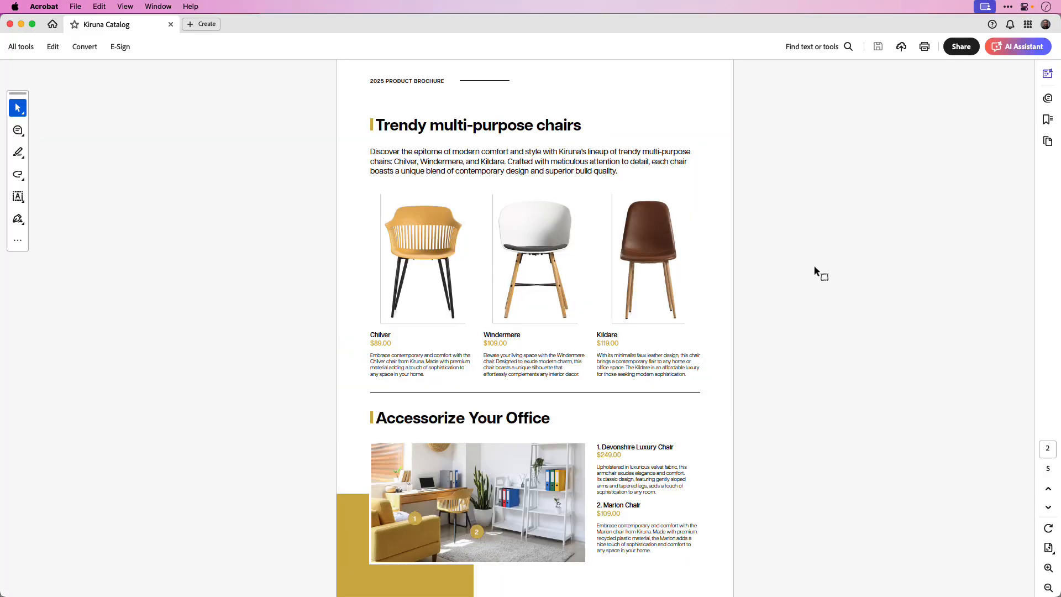
{"action": "scroll", "coordinate": [814, 270], "scroll_direction": "down", "scroll_amount": 3}
{"action": "scroll", "coordinate": [814, 271], "scroll_direction": "down", "scroll_amount": 3}
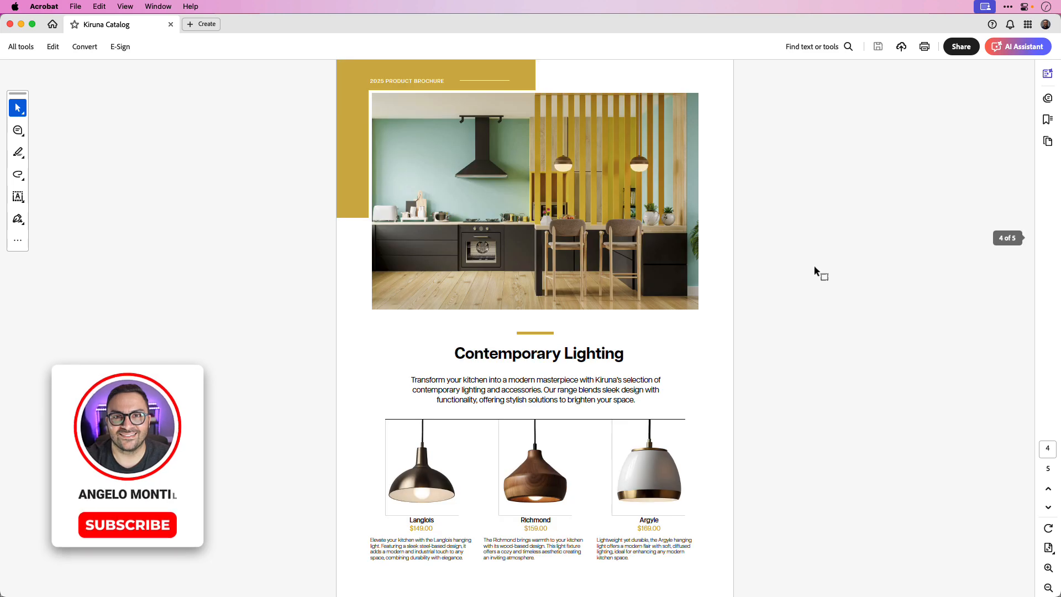
{"action": "scroll", "coordinate": [814, 271], "scroll_direction": "up", "scroll_amount": 3}
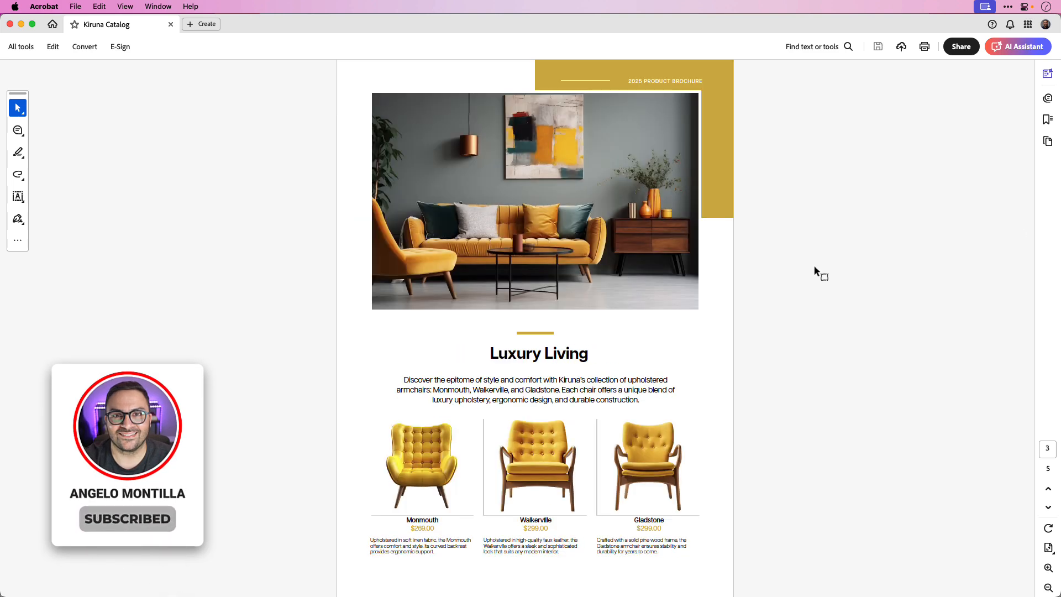
{"action": "scroll", "coordinate": [813, 264], "scroll_direction": "up", "scroll_amount": 3}
{"action": "scroll", "coordinate": [813, 264], "scroll_direction": "up", "scroll_amount": 3}
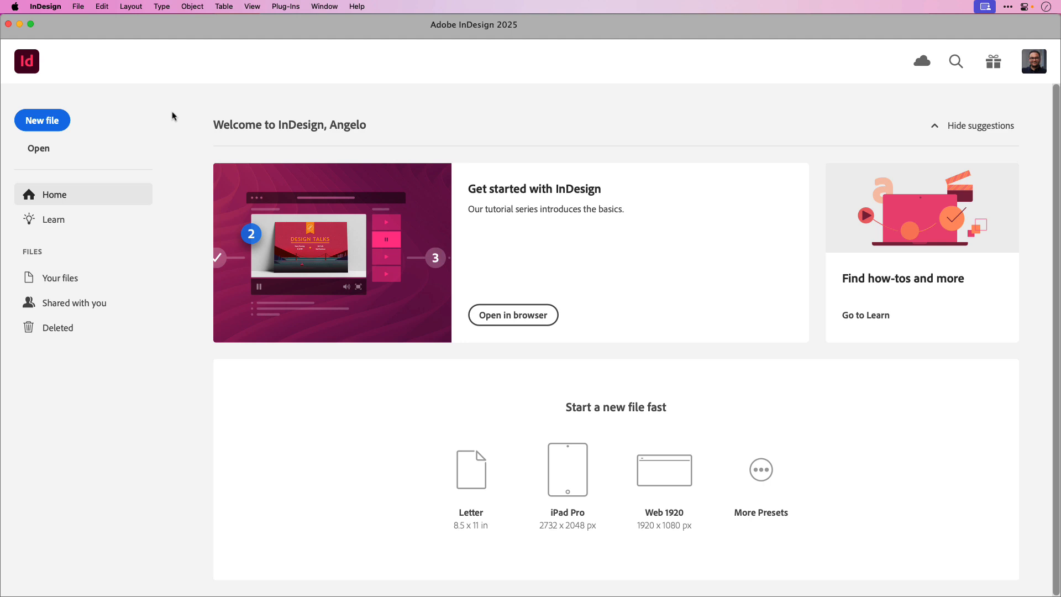
Switch to InDesign and open Kiruna Catalog.pdf from the Kiruna PDF folder as an editable document
{"action": "left_click", "coordinate": [46, 155]}
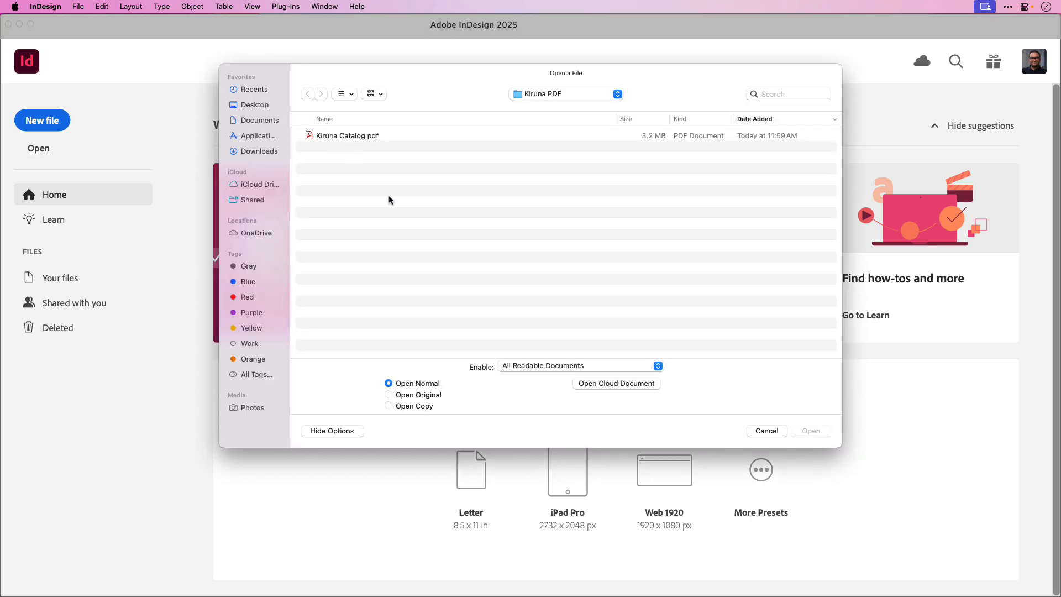
{"action": "left_click", "coordinate": [373, 141]}
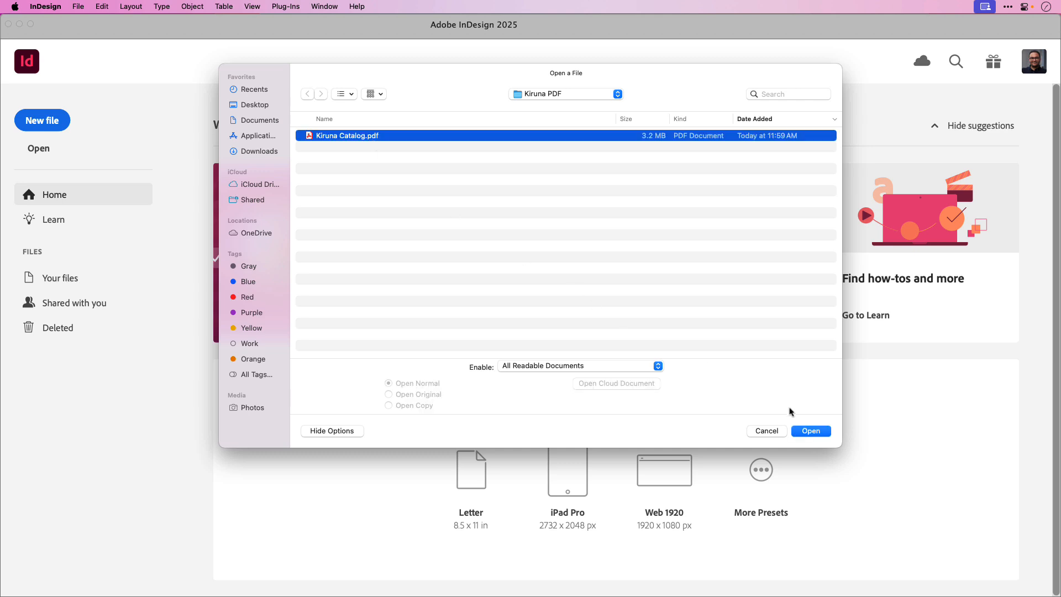
{"action": "left_click", "coordinate": [810, 431]}
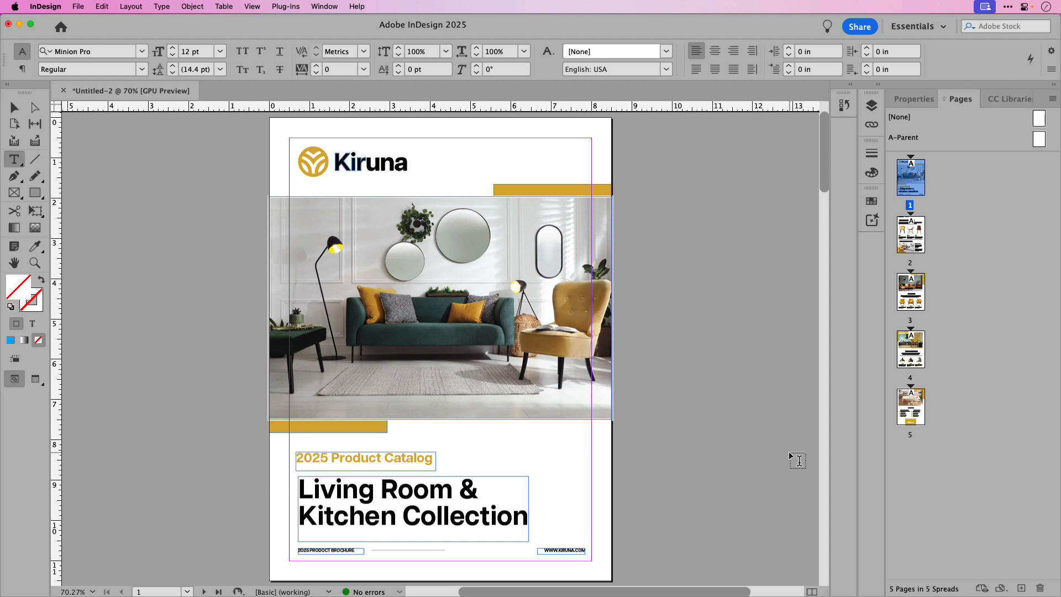
With the Selection tool active, inspect the layout of converted catalog pages 2, 3 and 4, and return to page 2
{"action": "left_click", "coordinate": [14, 108]}
{"action": "double_click", "coordinate": [910, 243]}
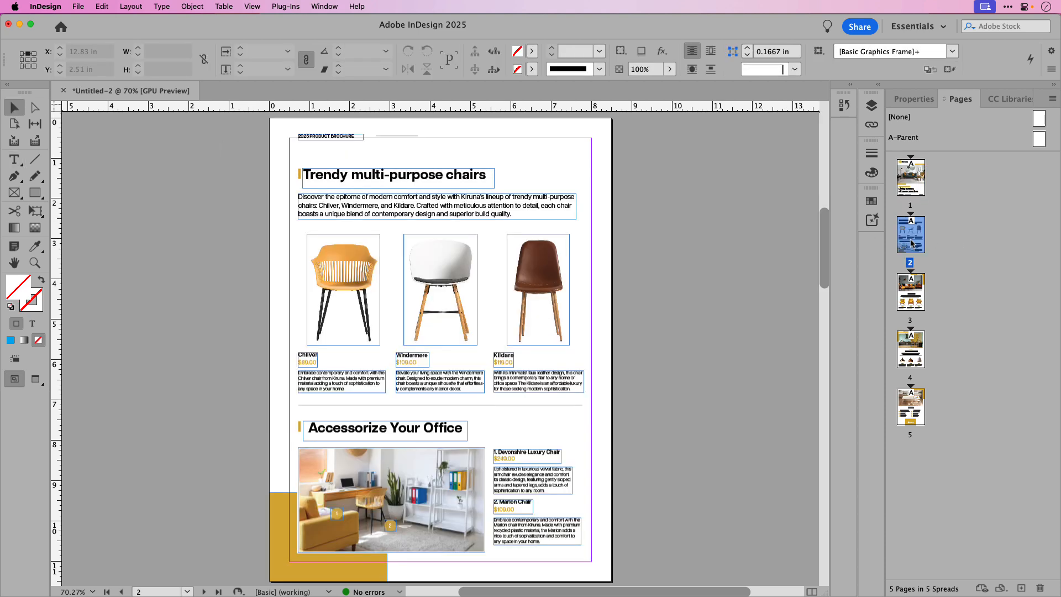
{"action": "double_click", "coordinate": [914, 295]}
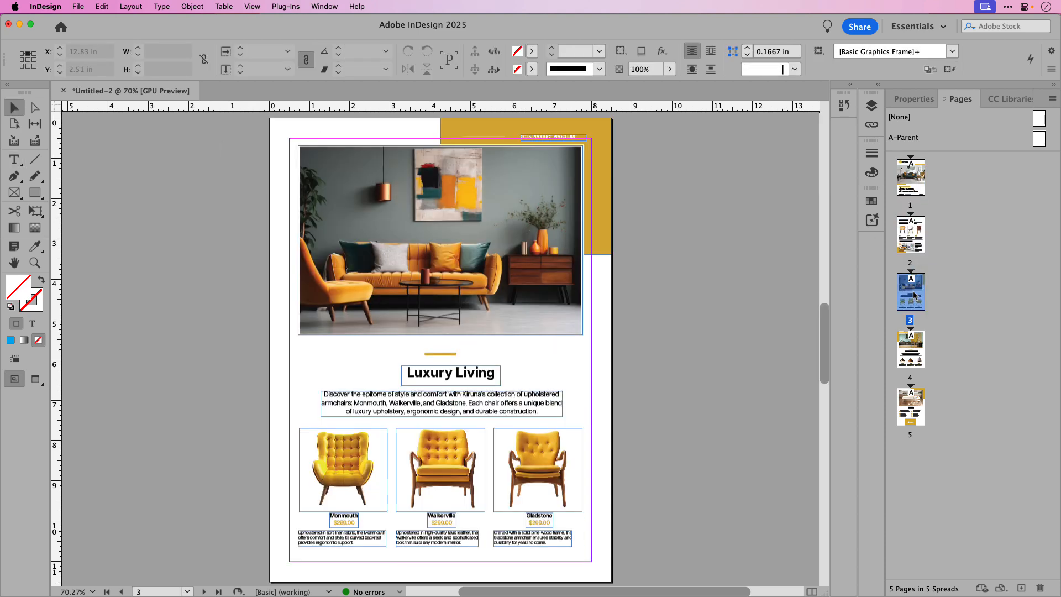
{"action": "double_click", "coordinate": [908, 364]}
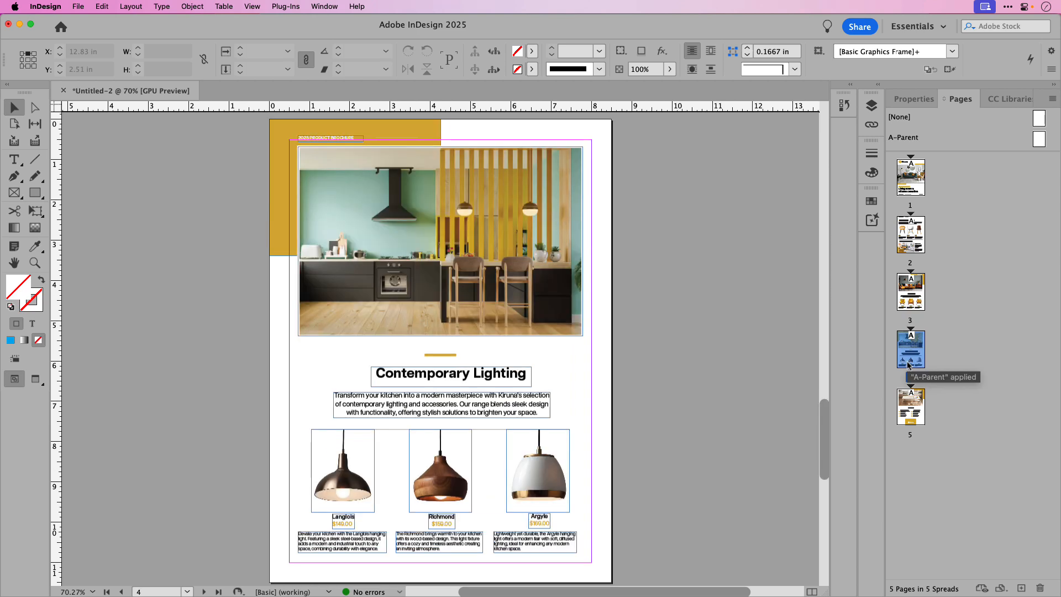
{"action": "double_click", "coordinate": [913, 249]}
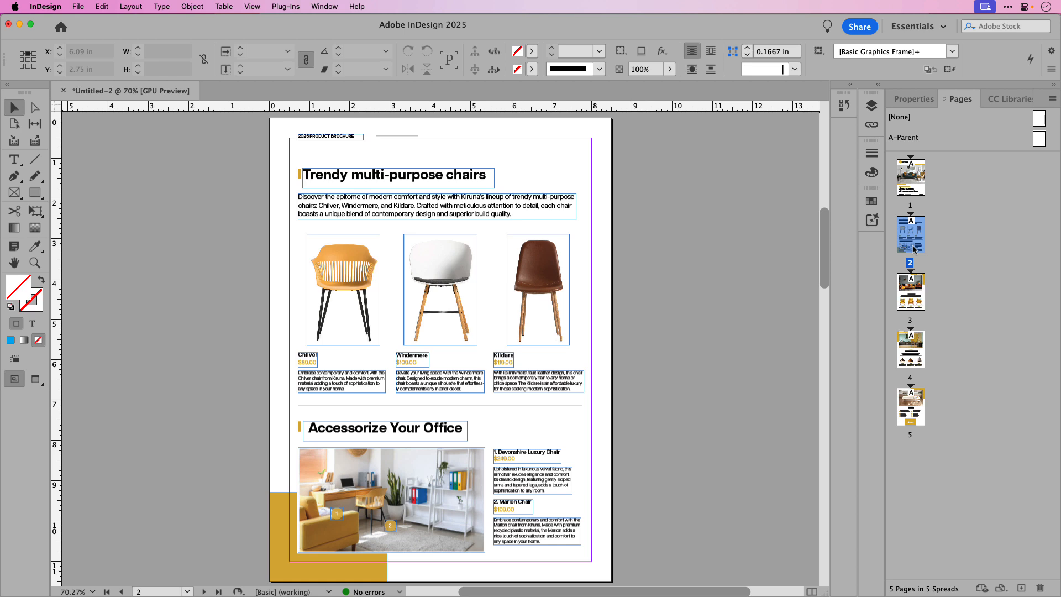
On page 3, align the horizontal centers of the Luxury Living heading, its description paragraph and the short gold line above them
{"action": "double_click", "coordinate": [910, 303]}
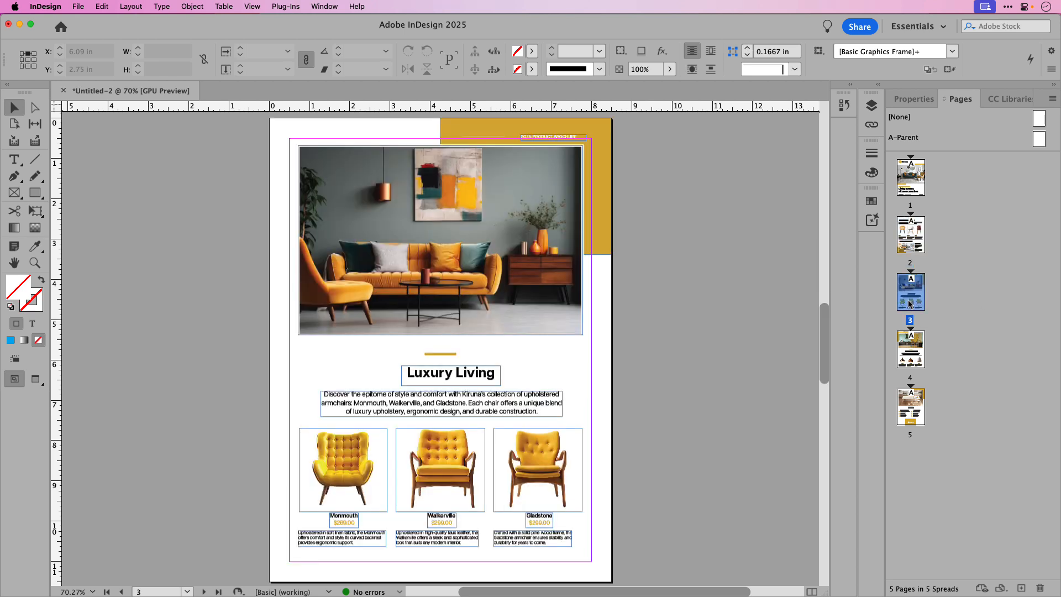
{"action": "left_click", "coordinate": [453, 407]}
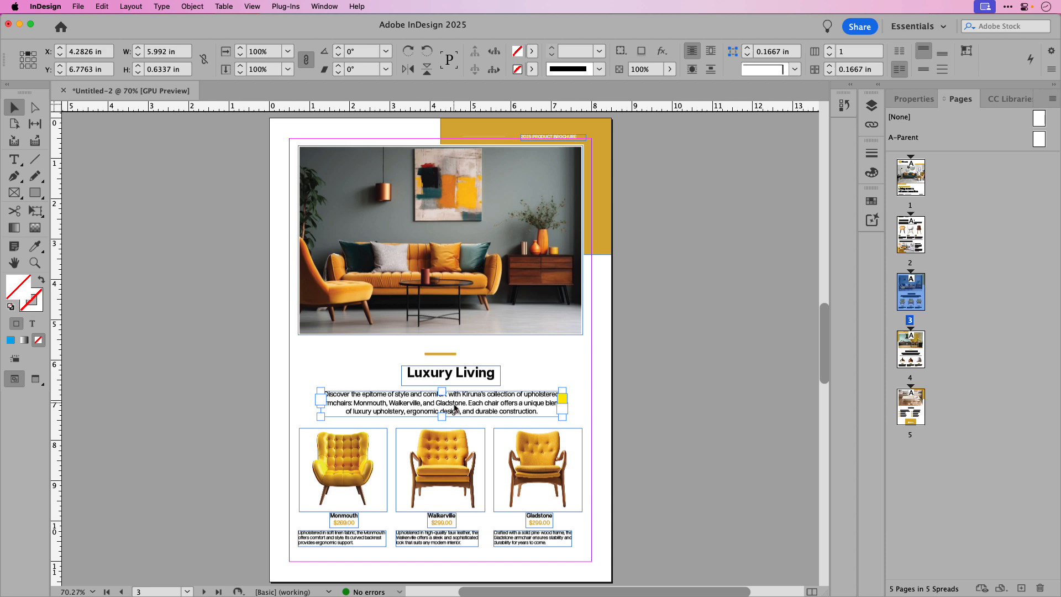
{"action": "left_click", "coordinate": [458, 382], "text": "shift"}
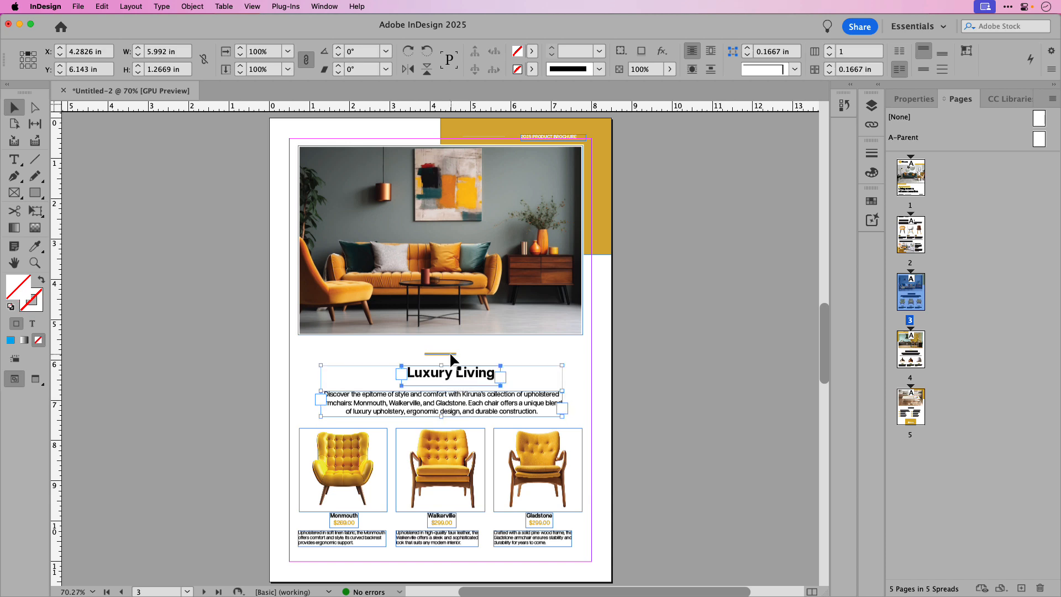
{"action": "left_click", "coordinate": [450, 354], "text": "shift"}
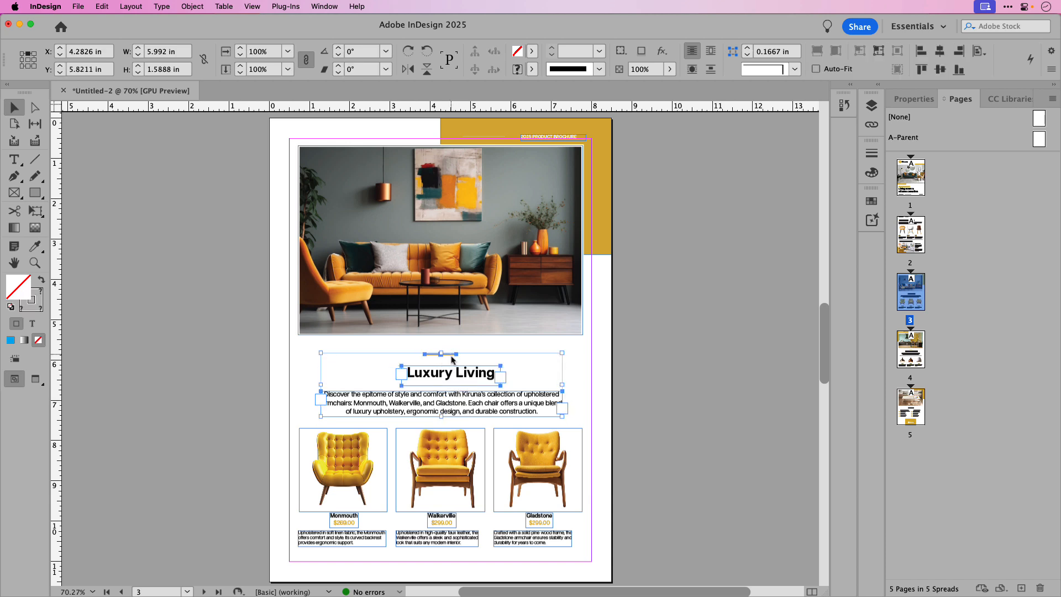
{"action": "left_click", "coordinate": [940, 52]}
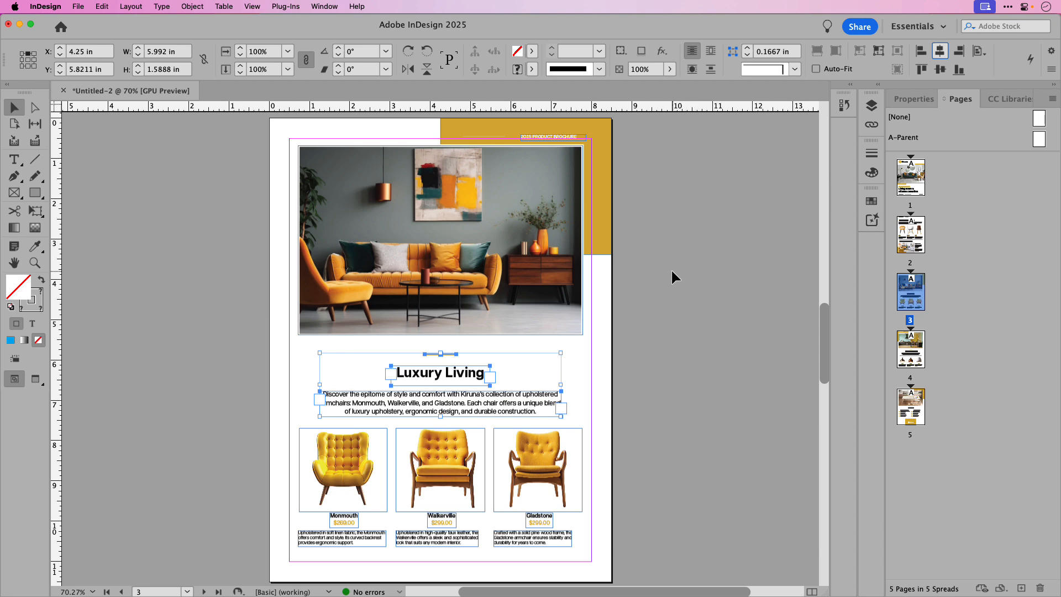